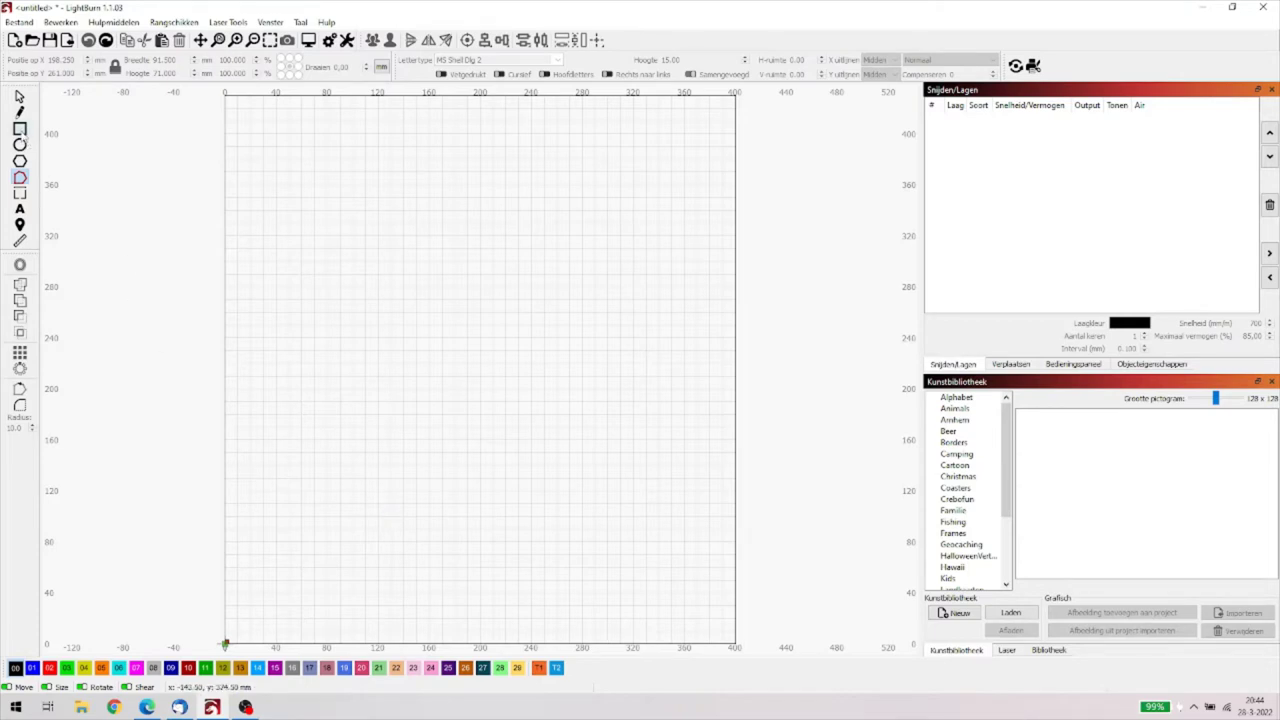
- Draw a rectangle about 77 × 71.5 mm and, to its right, an ellipse about 96 × 91 mm
click(19, 129)
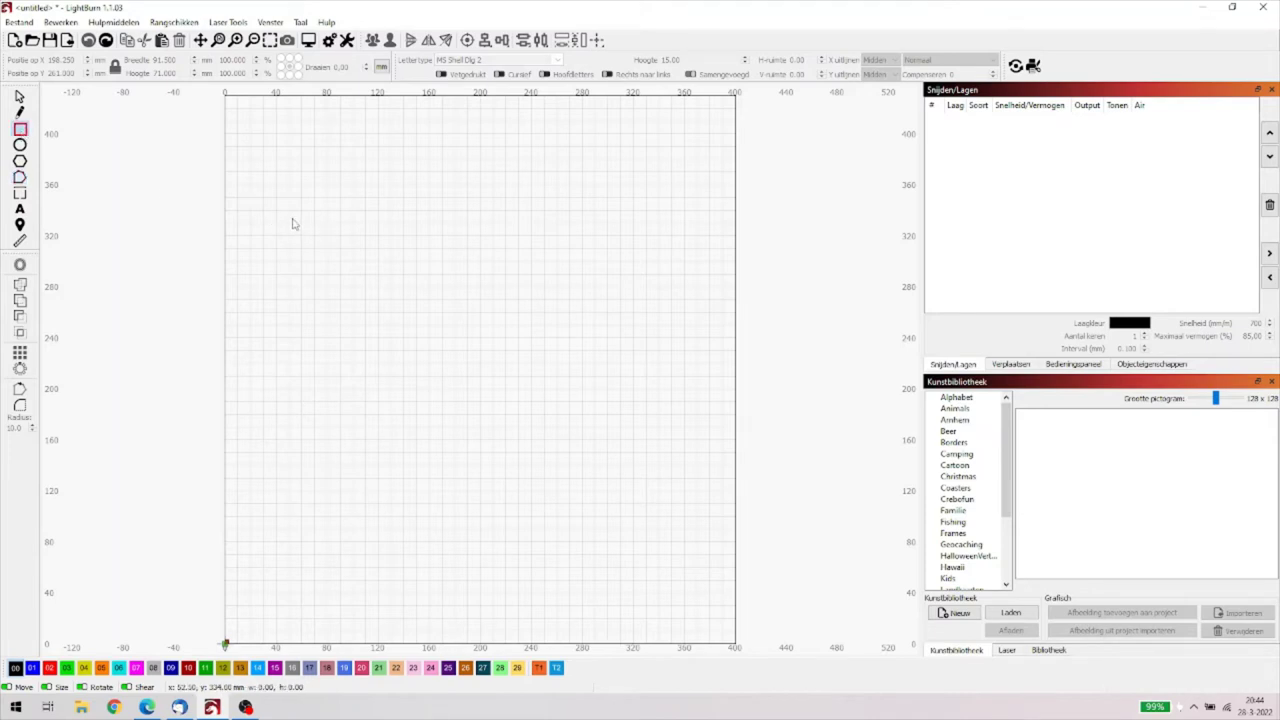
drag(292, 218, 390, 308)
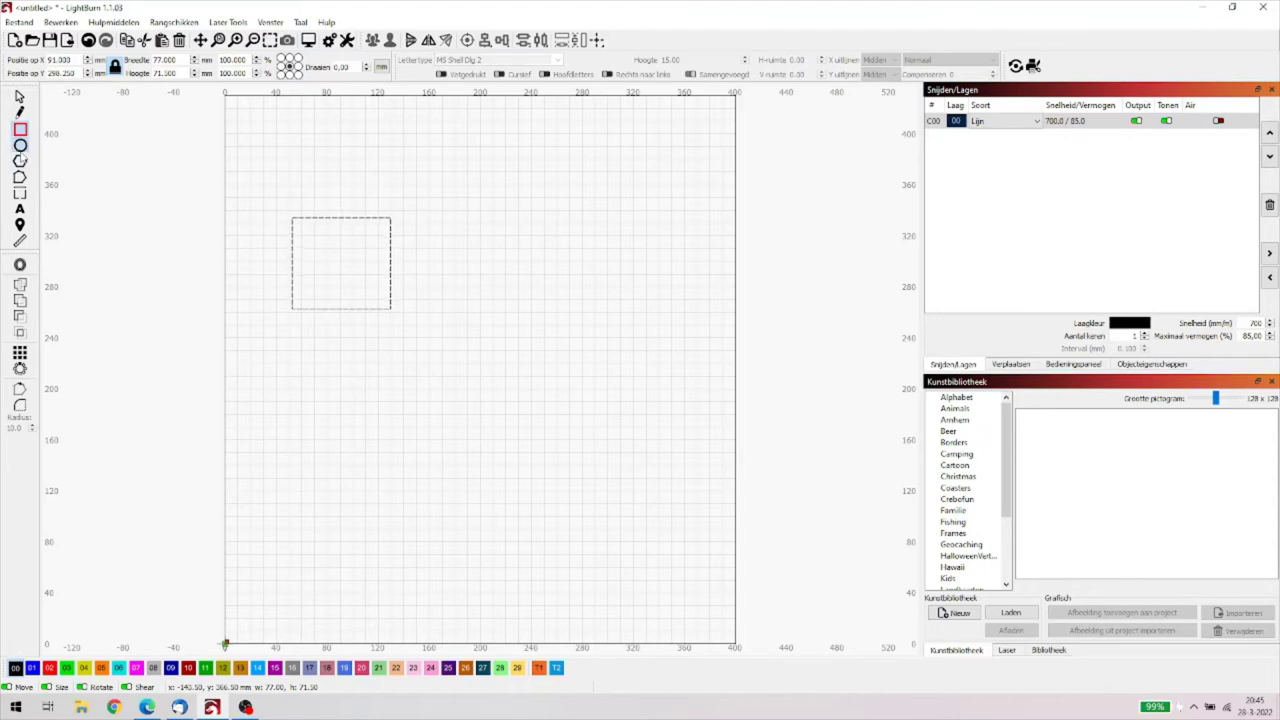
click(19, 146)
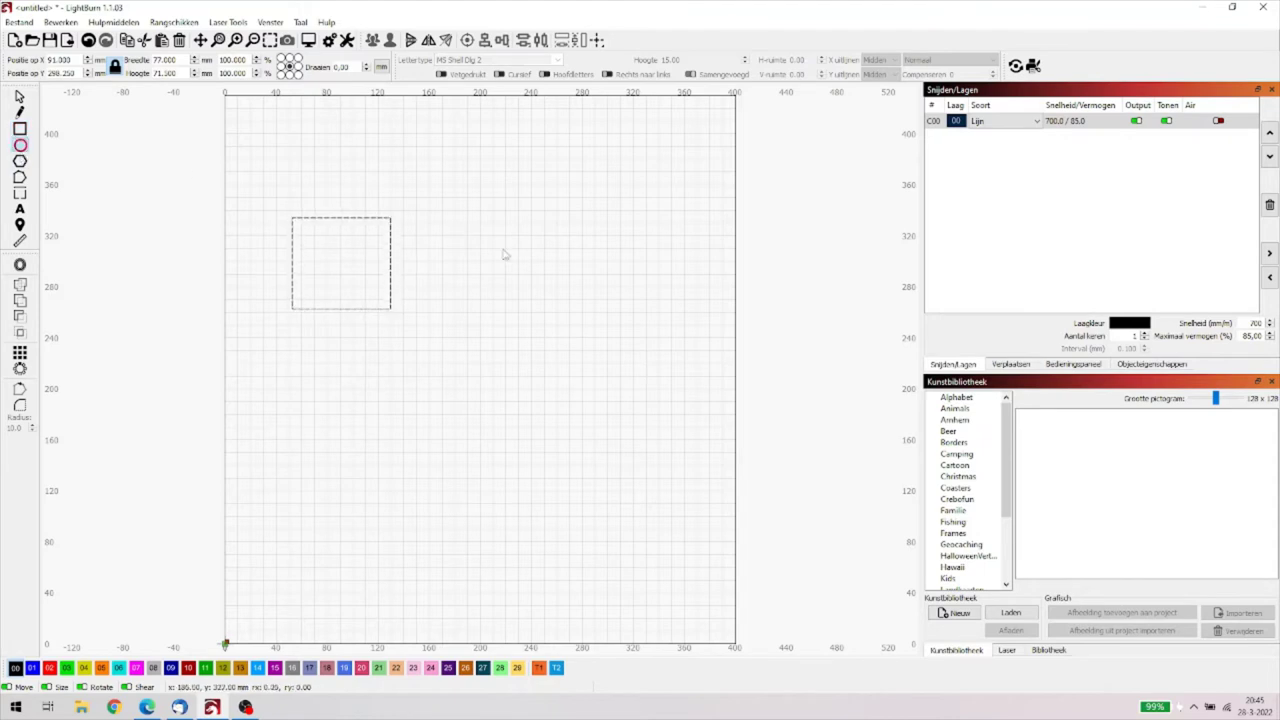
drag(461, 227, 586, 349)
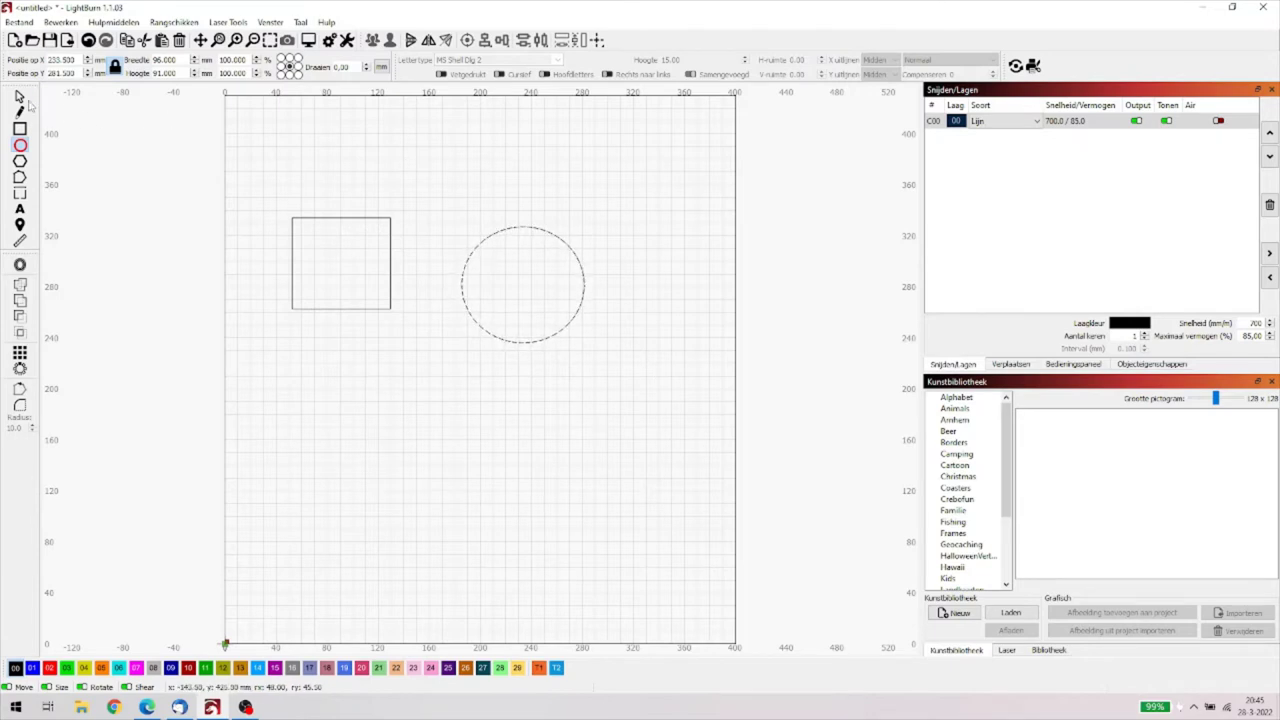
- Try to edit the nodes of the unconverted ellipse
click(19, 97)
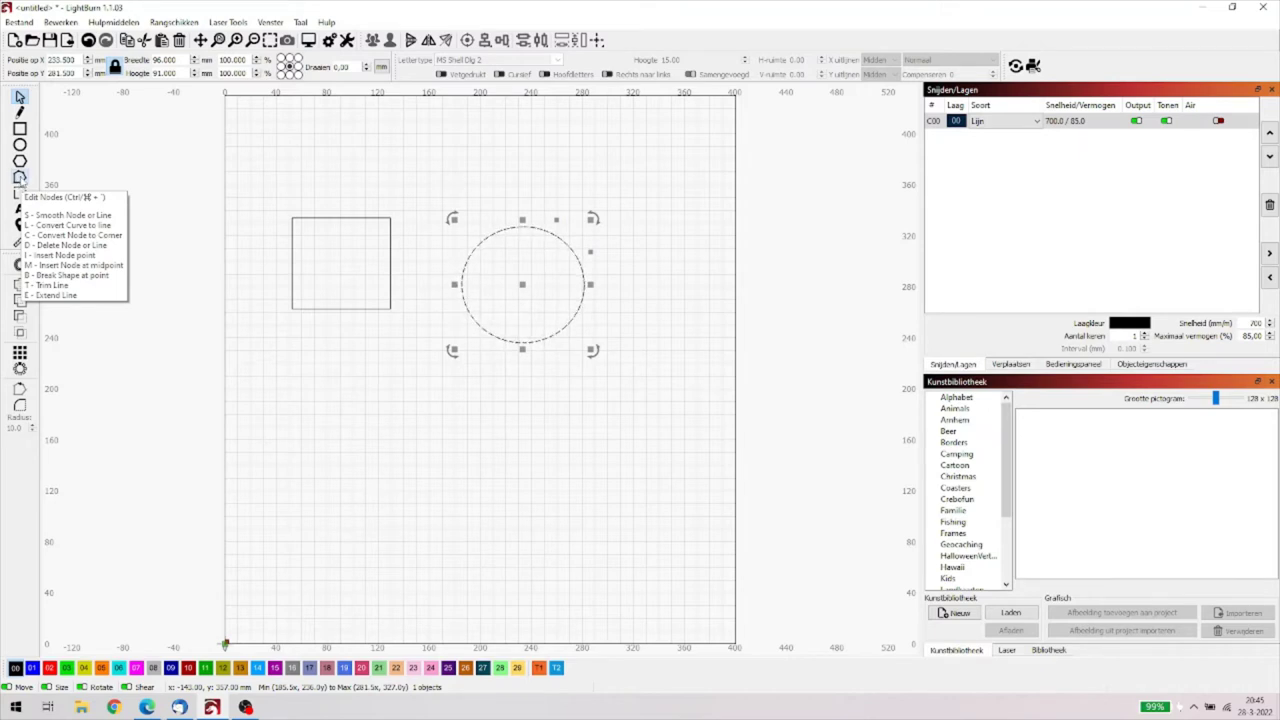
click(19, 180)
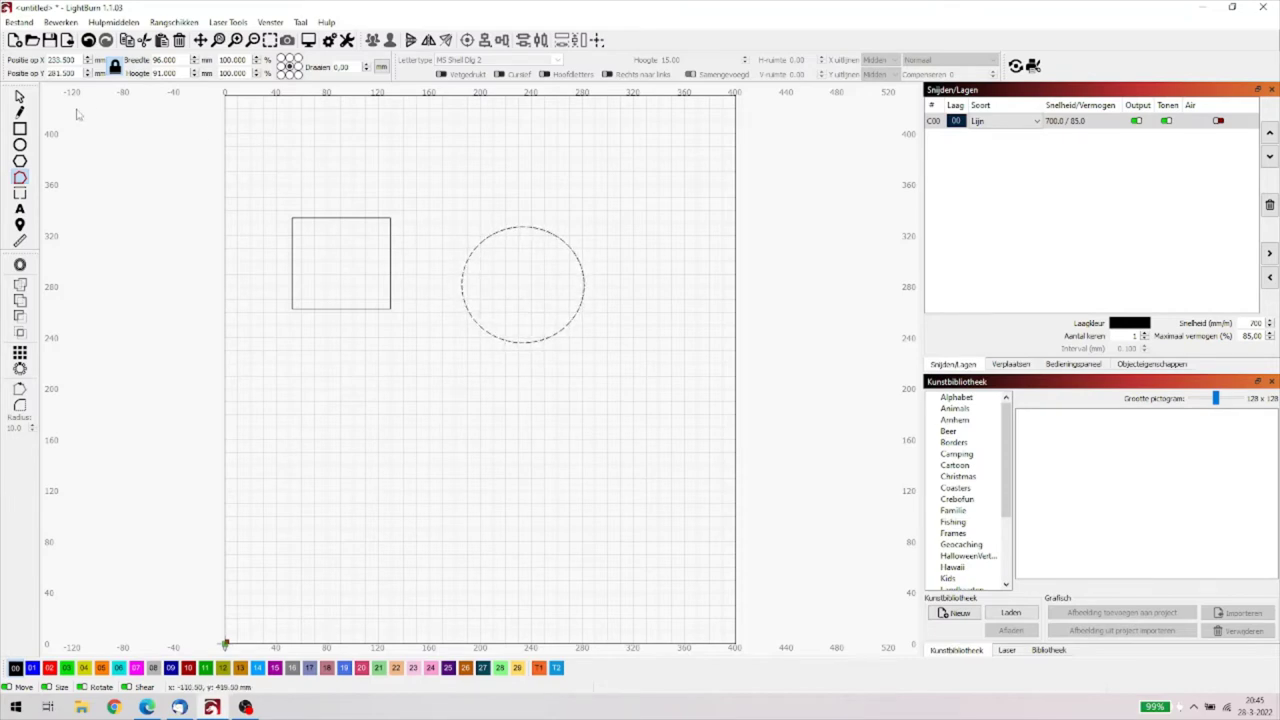
click(19, 97)
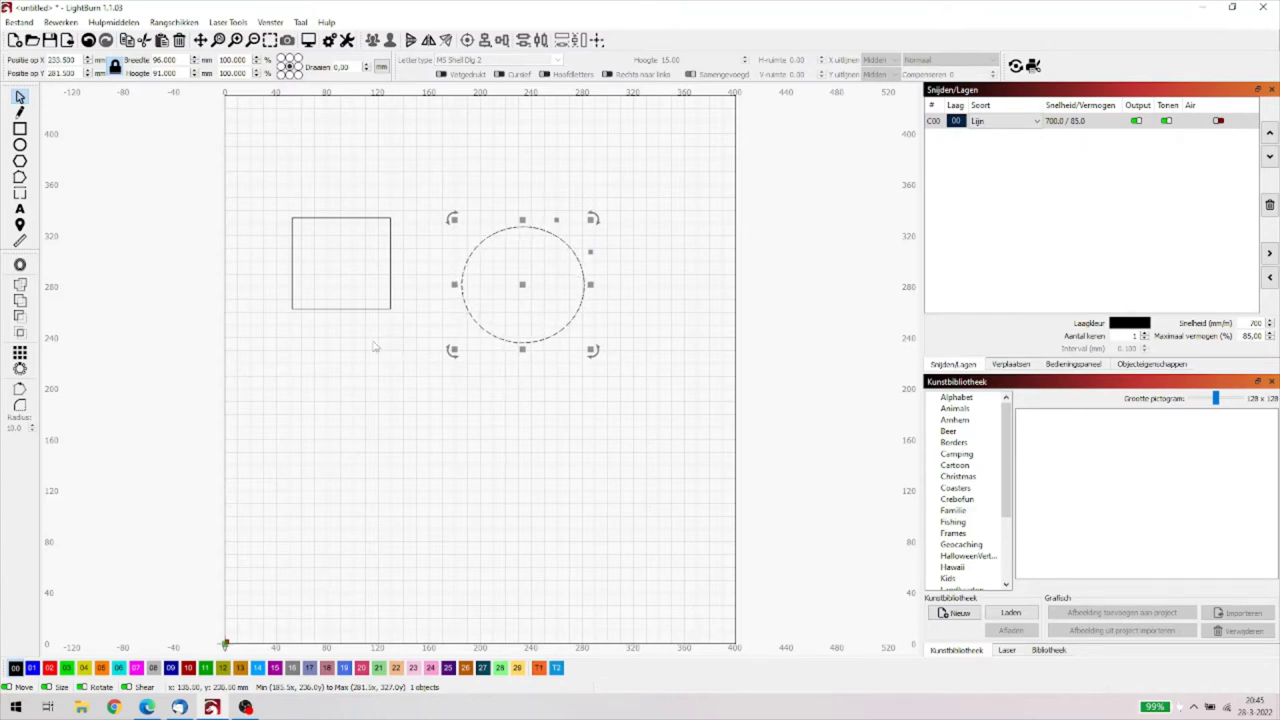
- Convert the ellipse and the rectangle to paths
right_click(561, 311)
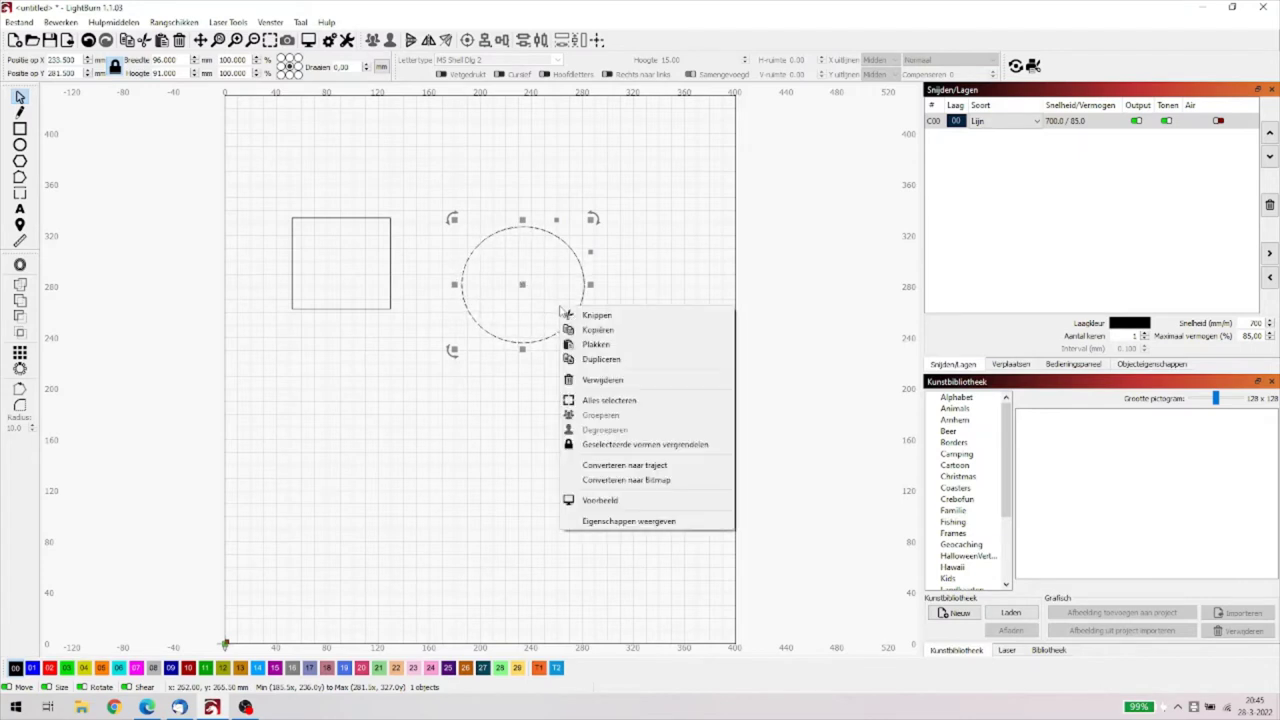
click(629, 466)
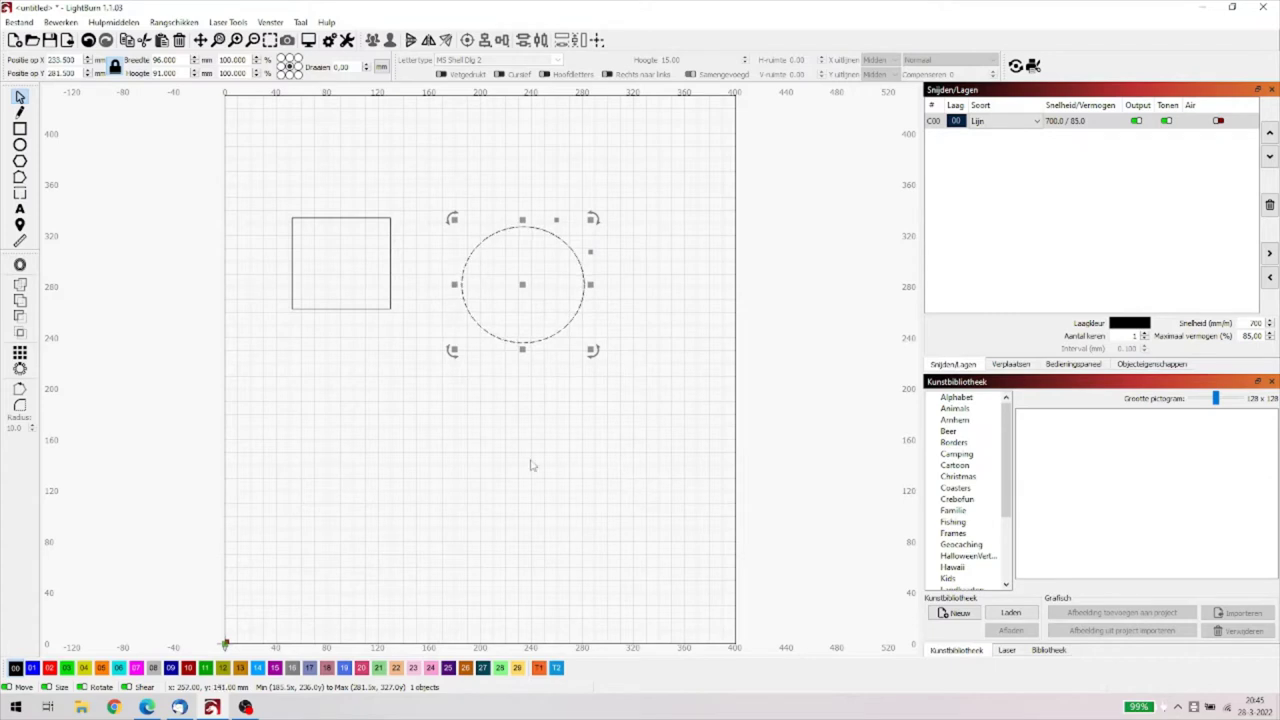
click(378, 313)
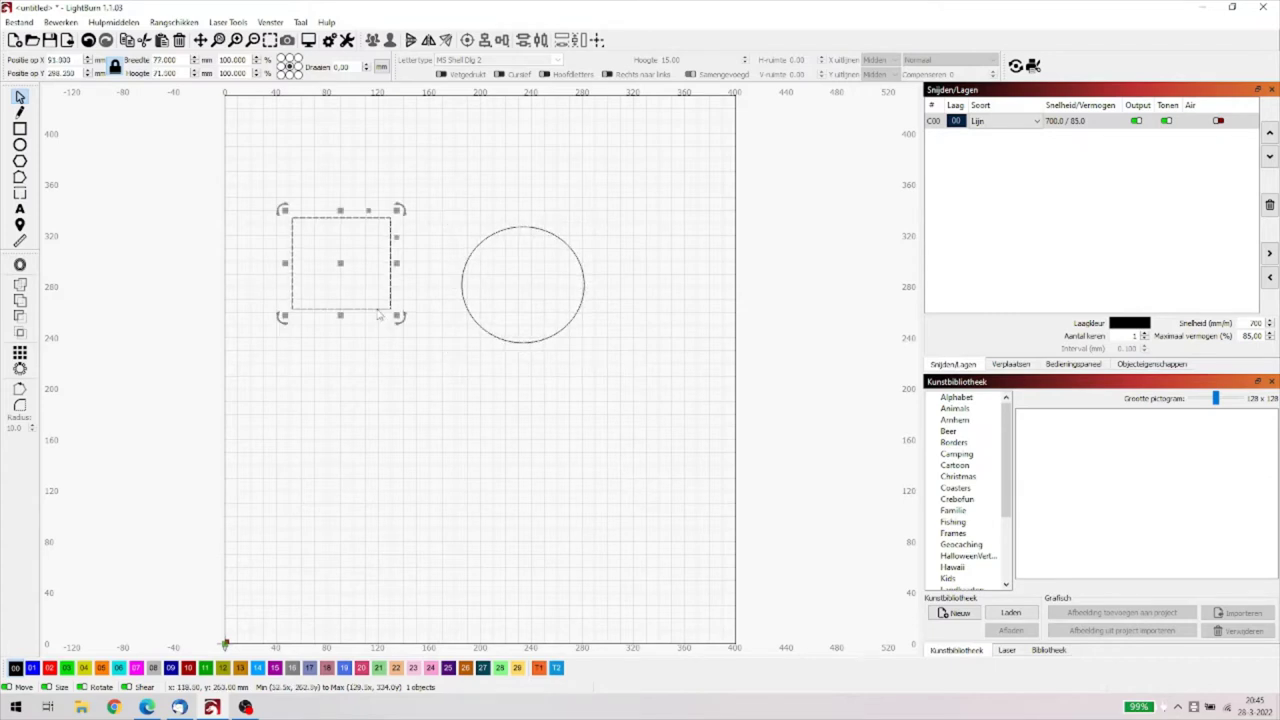
right_click(378, 313)
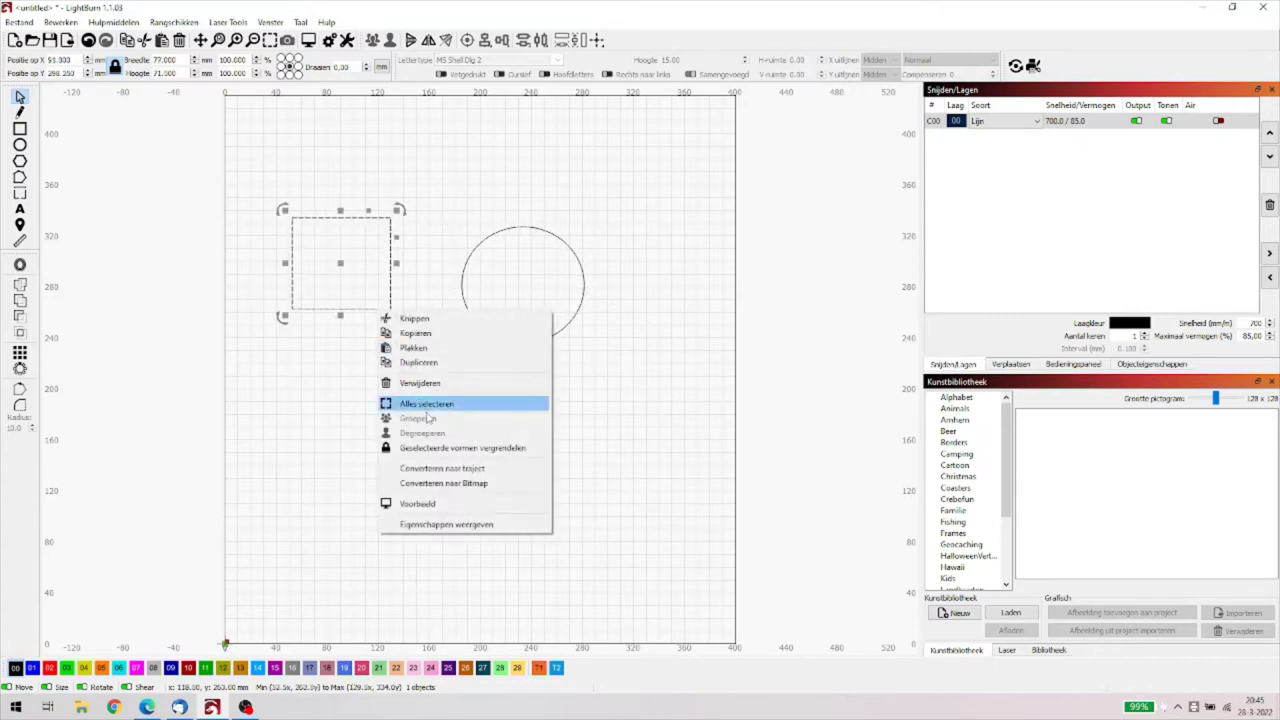
click(452, 470)
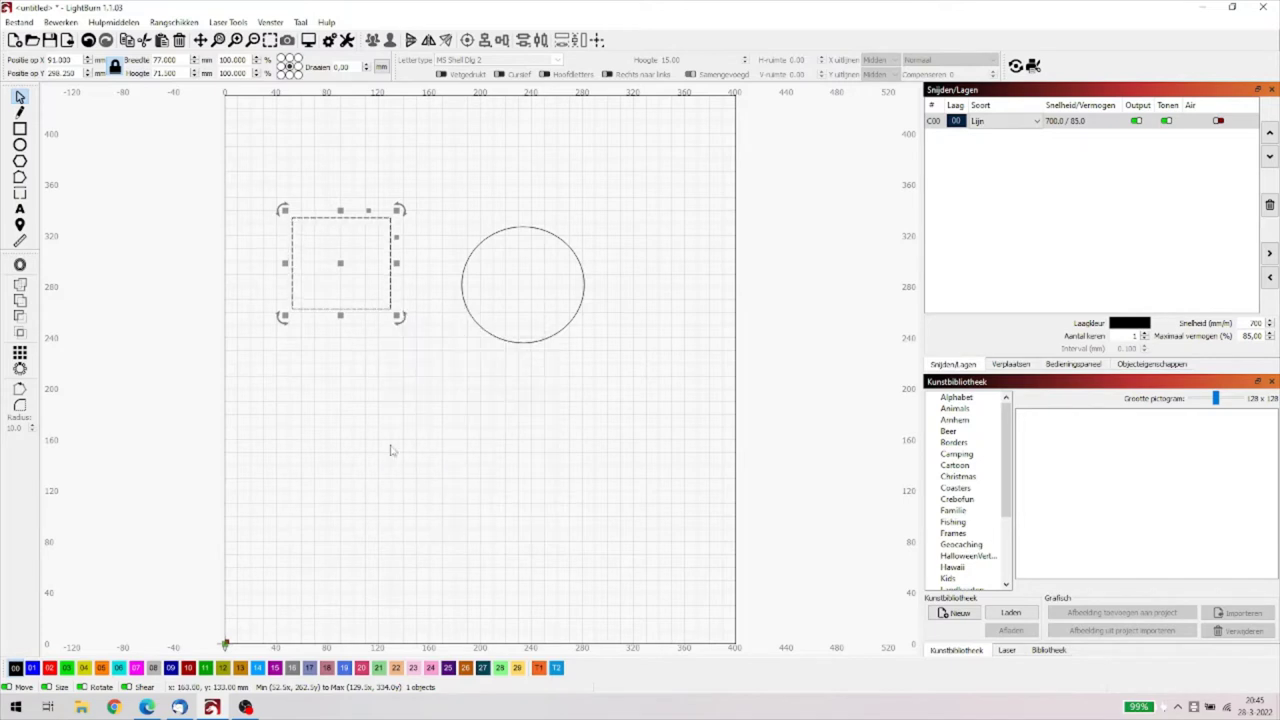
click(583, 397)
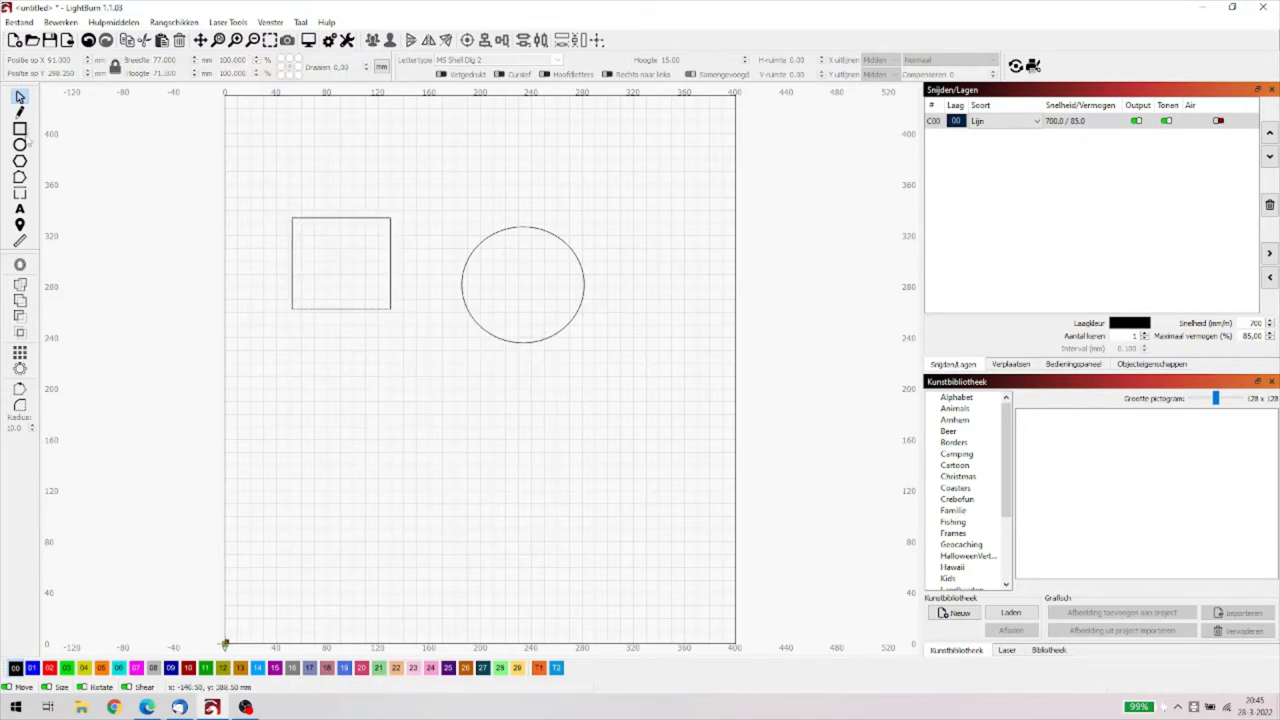
- Show the ellipse's nodes and slightly shorten and tilt the upper curve handle of its leftmost node
click(494, 240)
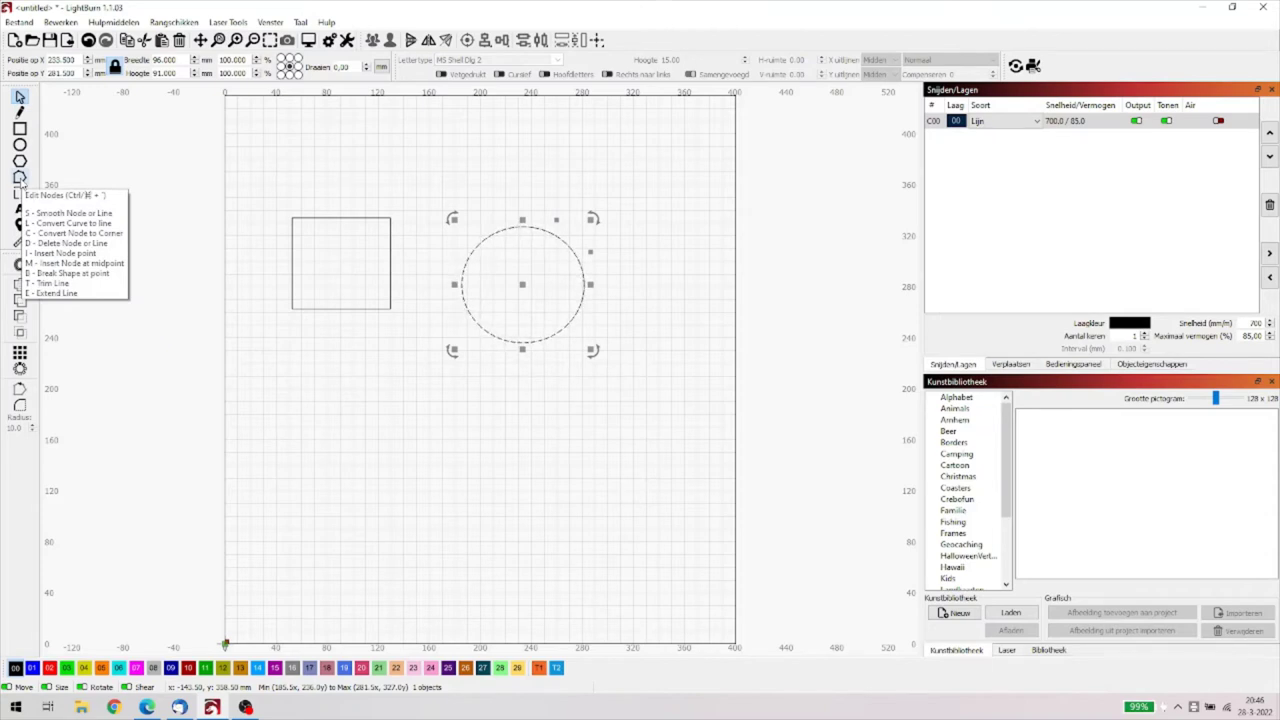
click(20, 178)
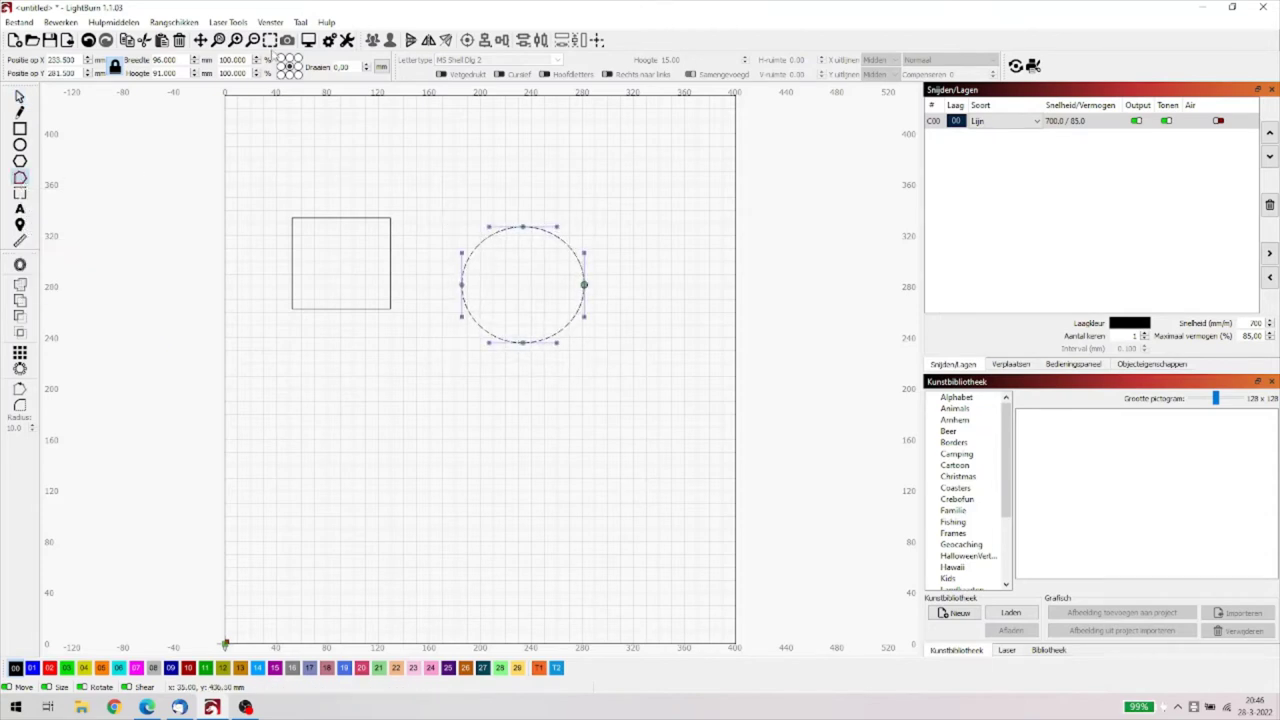
click(269, 40)
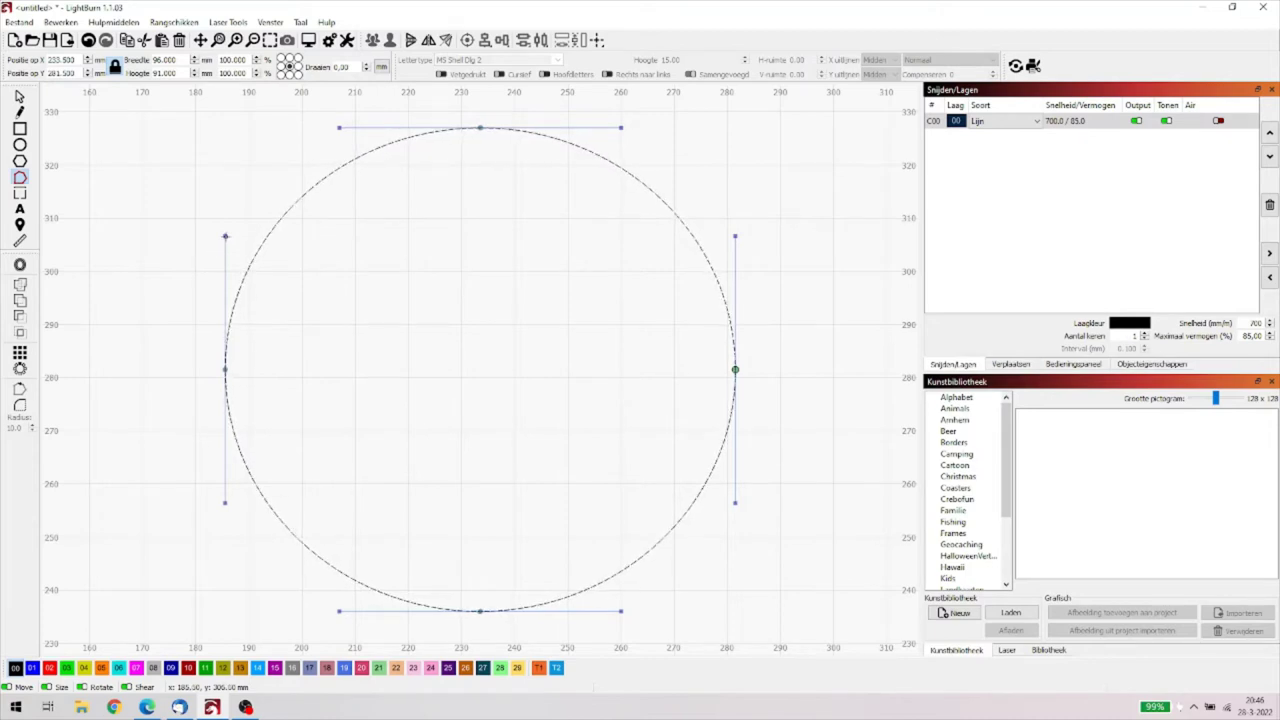
mouse_move(220, 236)
mouse_down()
mouse_move(171, 240)
mouse_move(224, 234)
mouse_move(312, 281)
mouse_move(215, 244)
mouse_move(167, 242)
mouse_move(222, 243)
mouse_up()
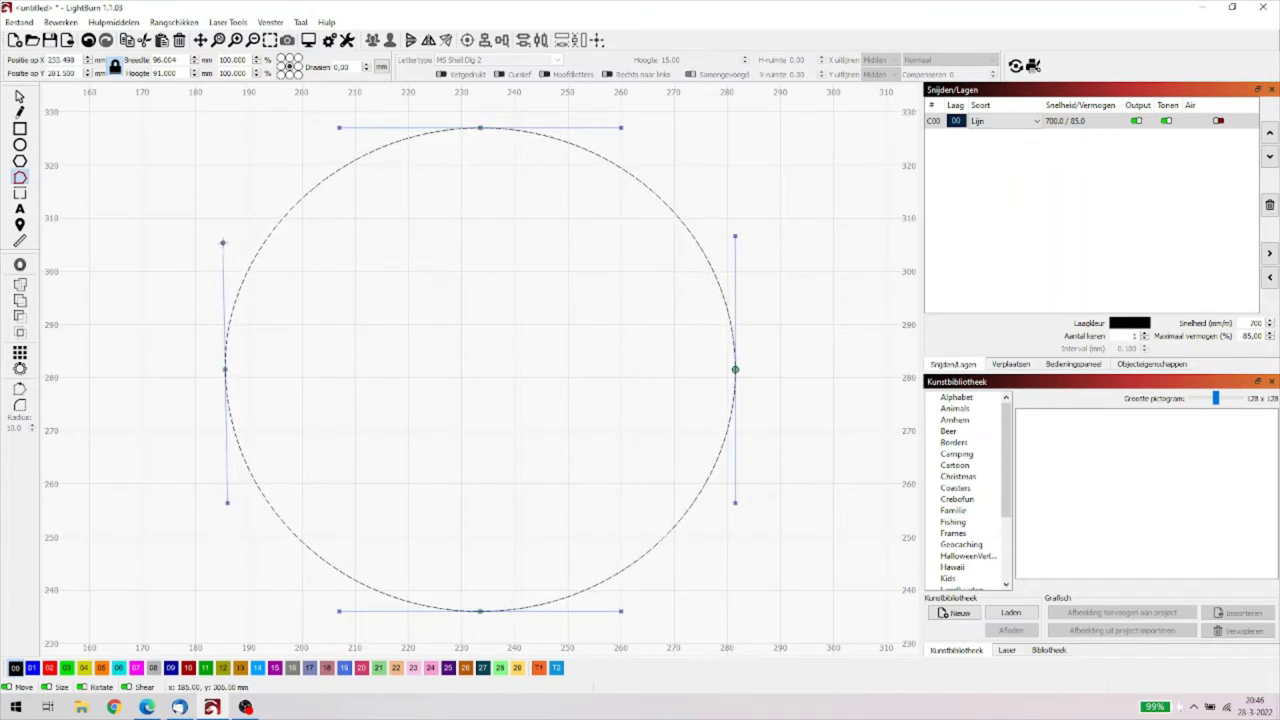
mouse_move(223, 243)
mouse_down()
mouse_move(290, 262)
mouse_move(354, 311)
mouse_move(323, 289)
mouse_move(203, 257)
mouse_move(226, 254)
mouse_up()
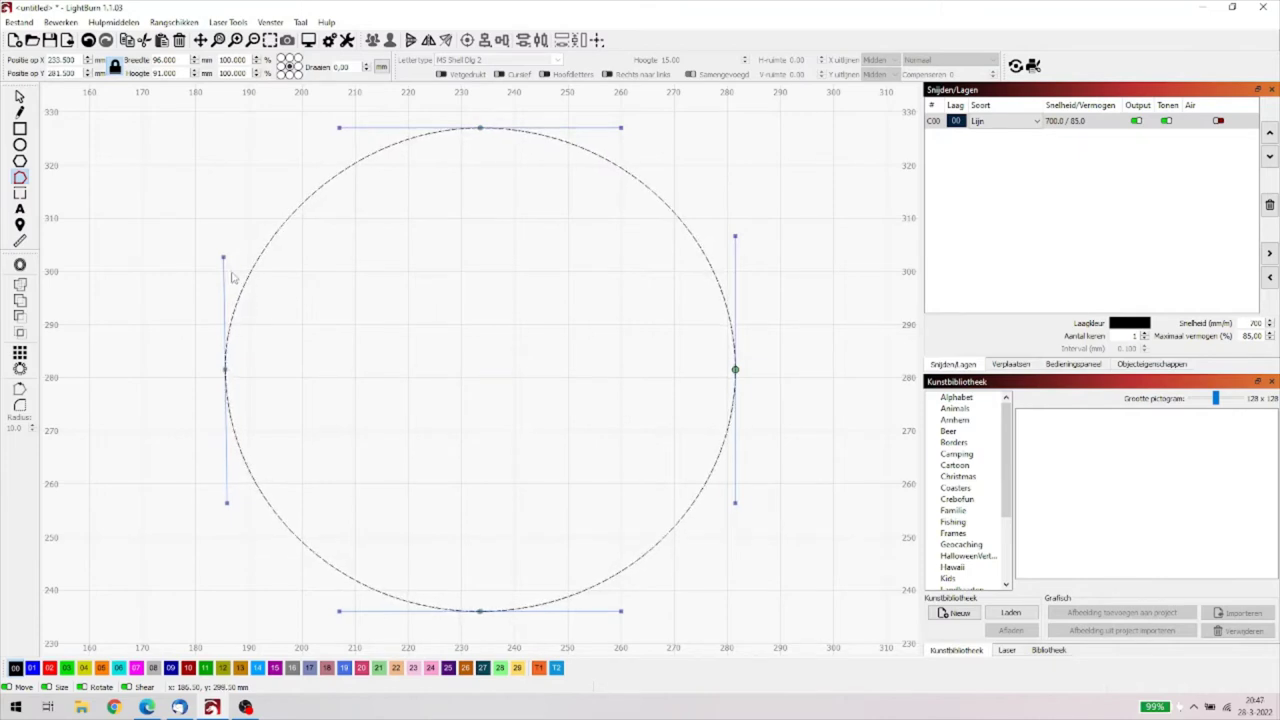
mouse_move(223, 257)
mouse_down()
mouse_move(180, 292)
mouse_move(277, 289)
mouse_move(314, 323)
mouse_move(237, 277)
mouse_move(120, 303)
mouse_move(177, 286)
mouse_move(297, 312)
mouse_move(223, 270)
mouse_up()
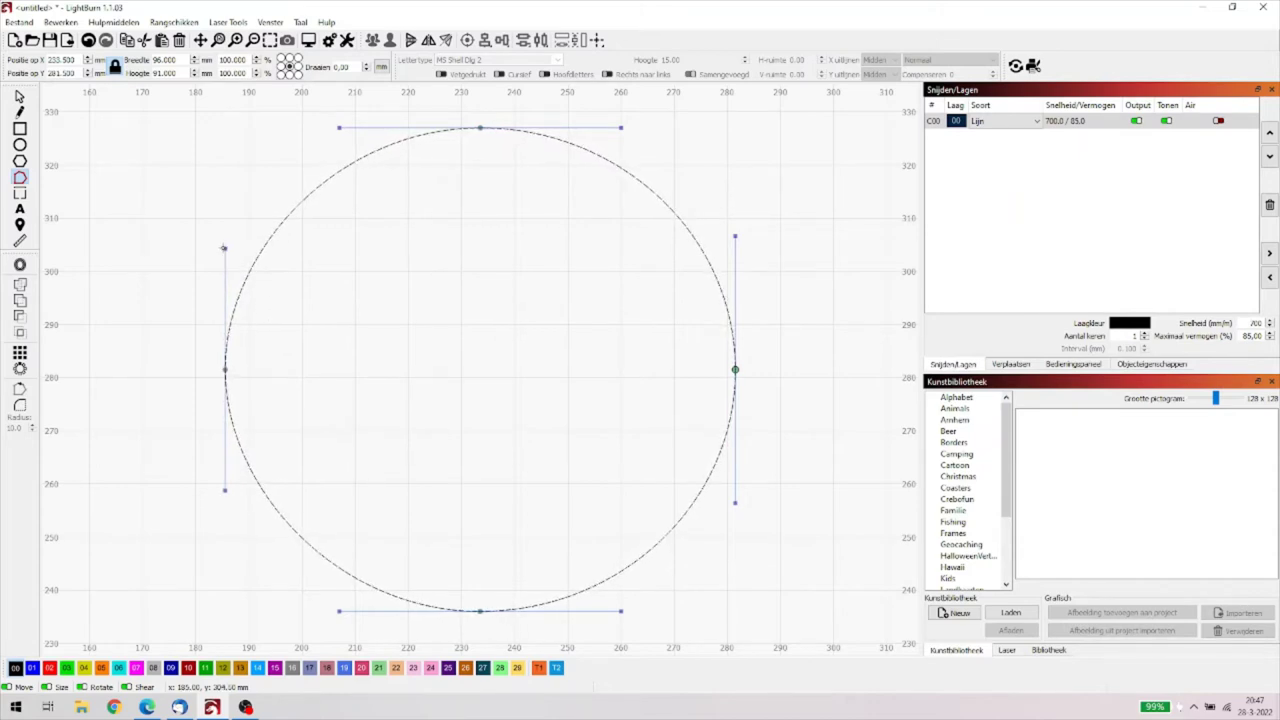
mouse_move(247, 256)
mouse_down()
mouse_move(286, 283)
mouse_move(195, 249)
mouse_move(227, 256)
mouse_up()
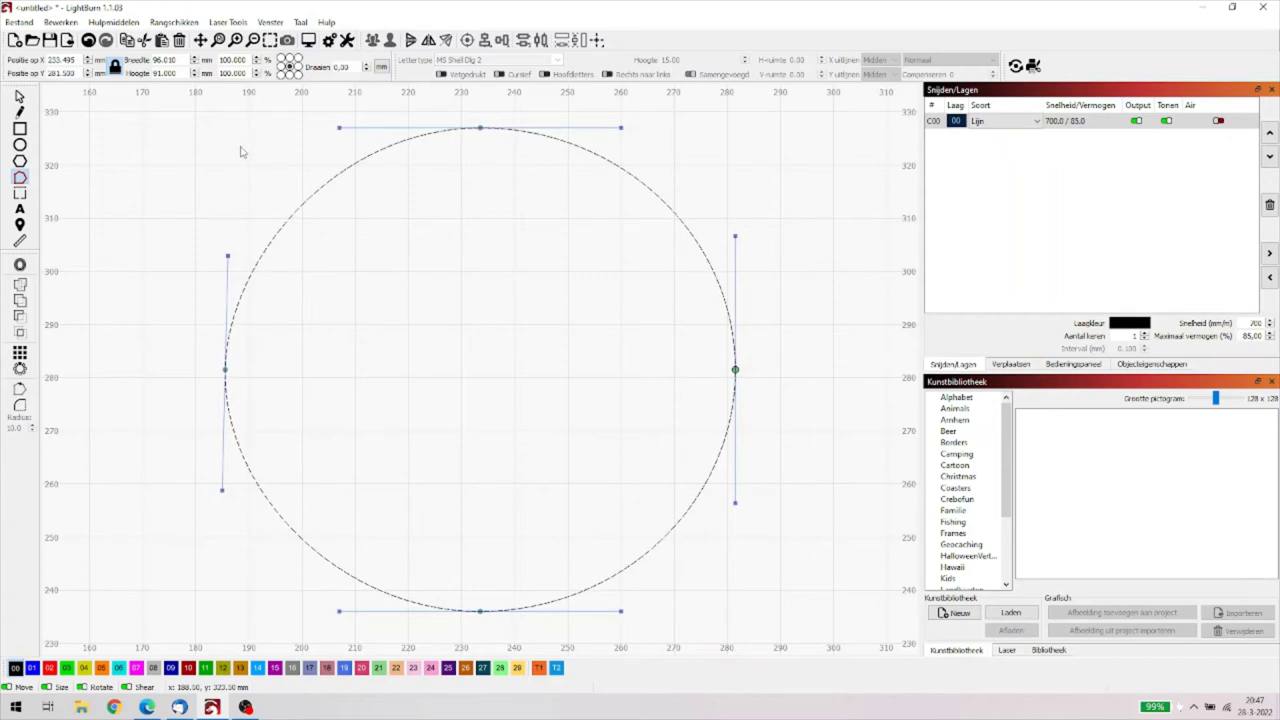
- Place the Alvin drawing from the Cartoon art library to the right of the ellipse
click(253, 41)
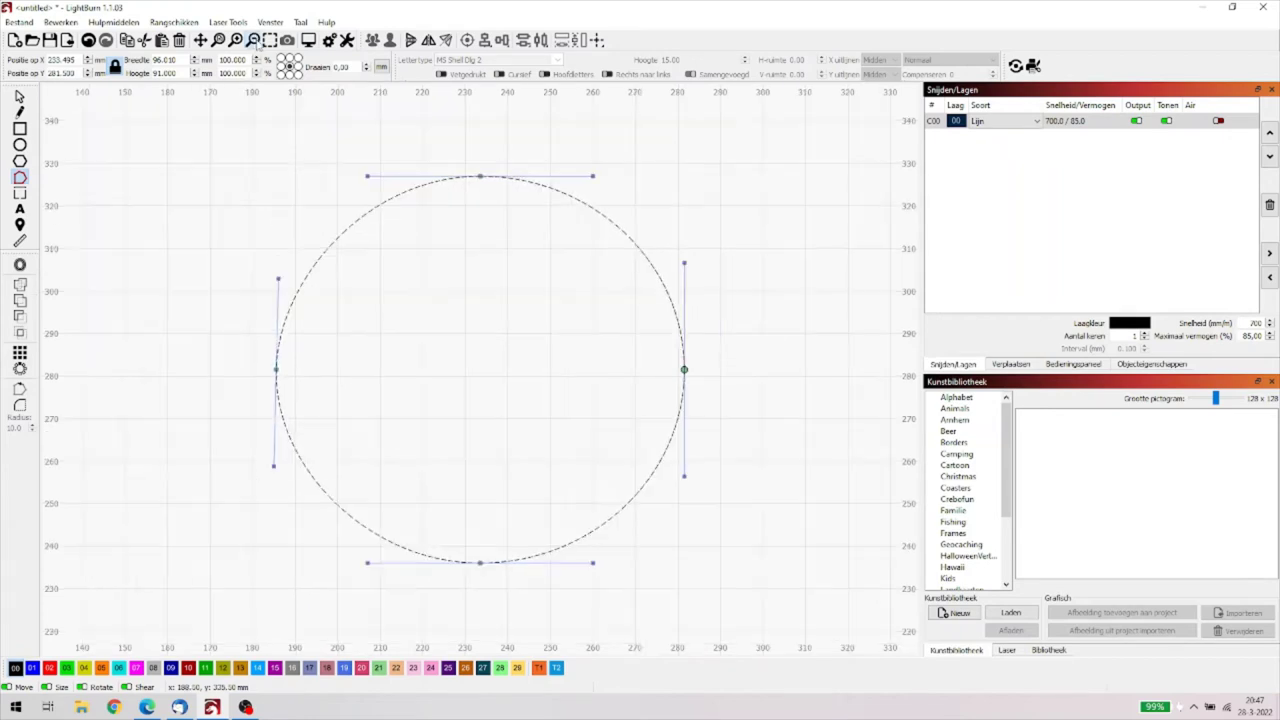
click(255, 41)
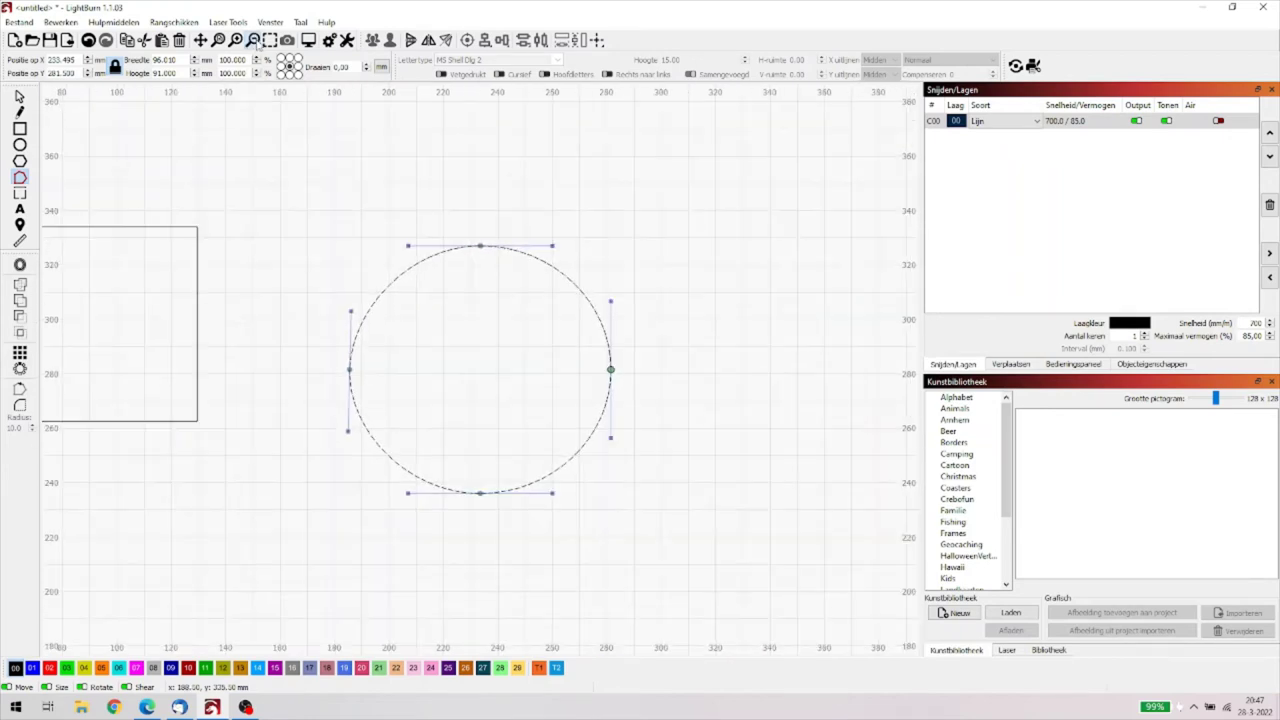
click(255, 41)
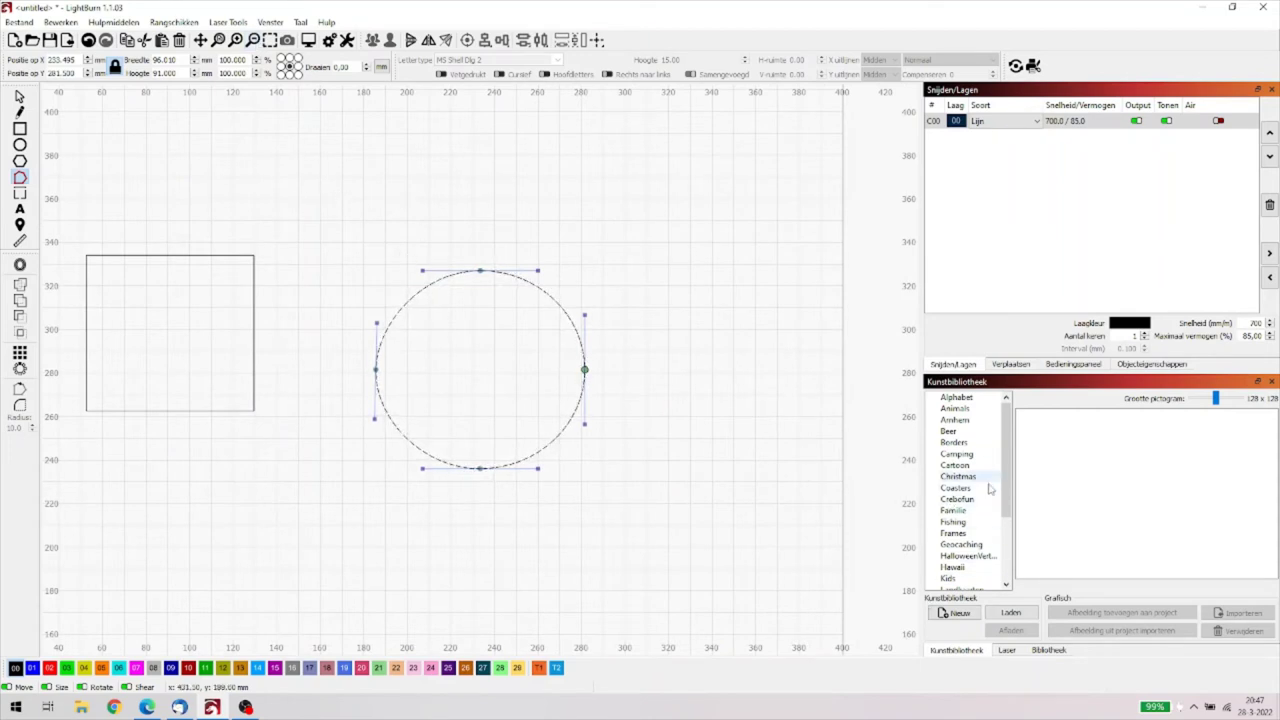
click(955, 466)
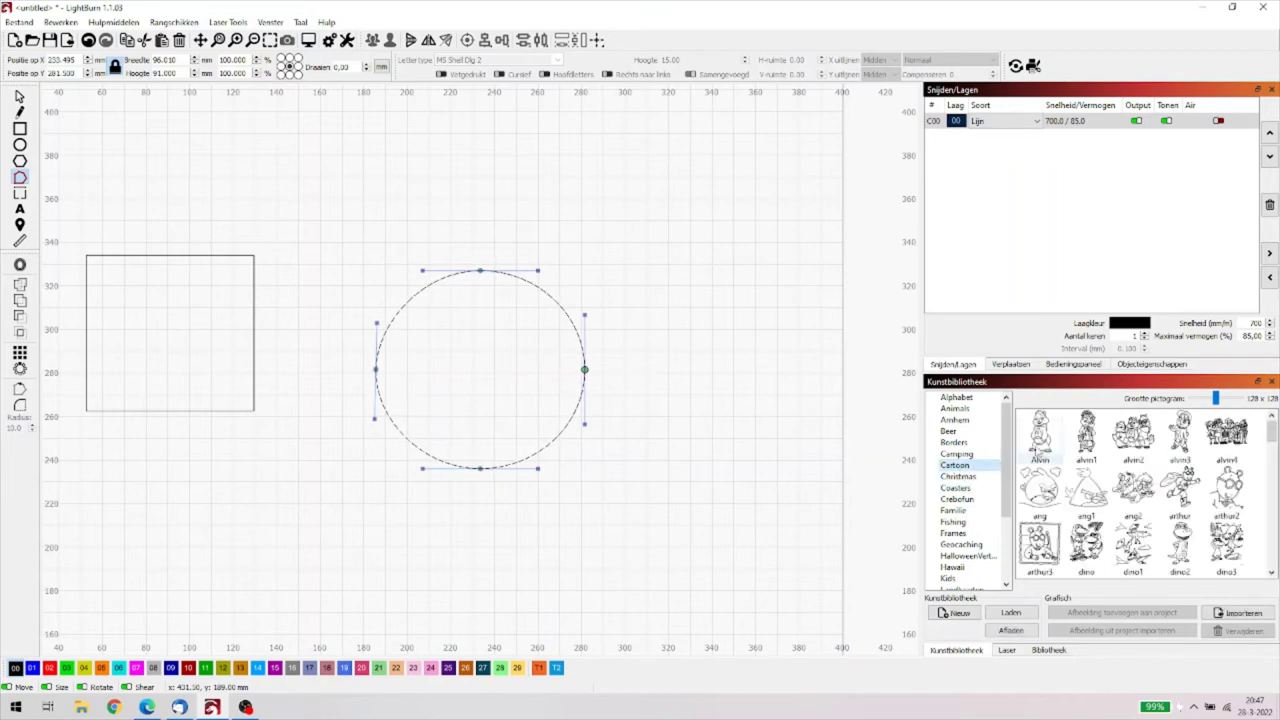
mouse_move(1040, 435)
mouse_down()
mouse_move(700, 350)
mouse_move(700, 290)
mouse_up()
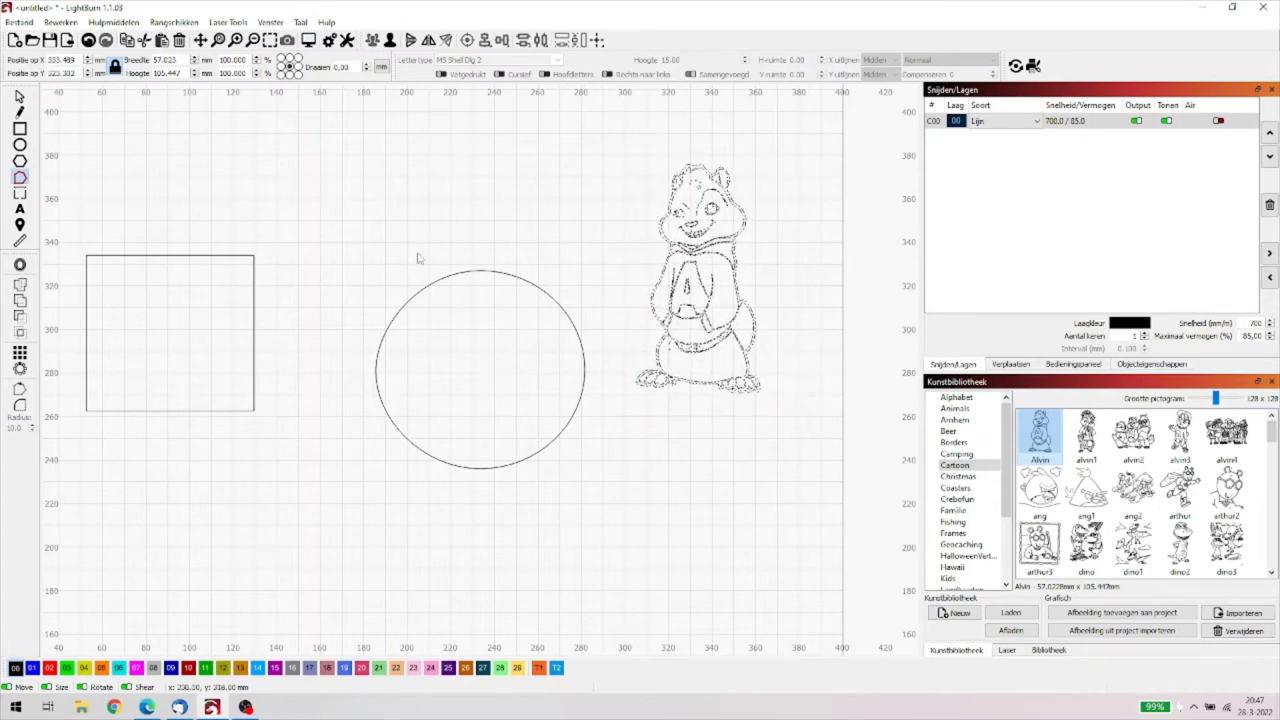
- Try to edit the nodes of the grouped Alvin drawing
click(20, 97)
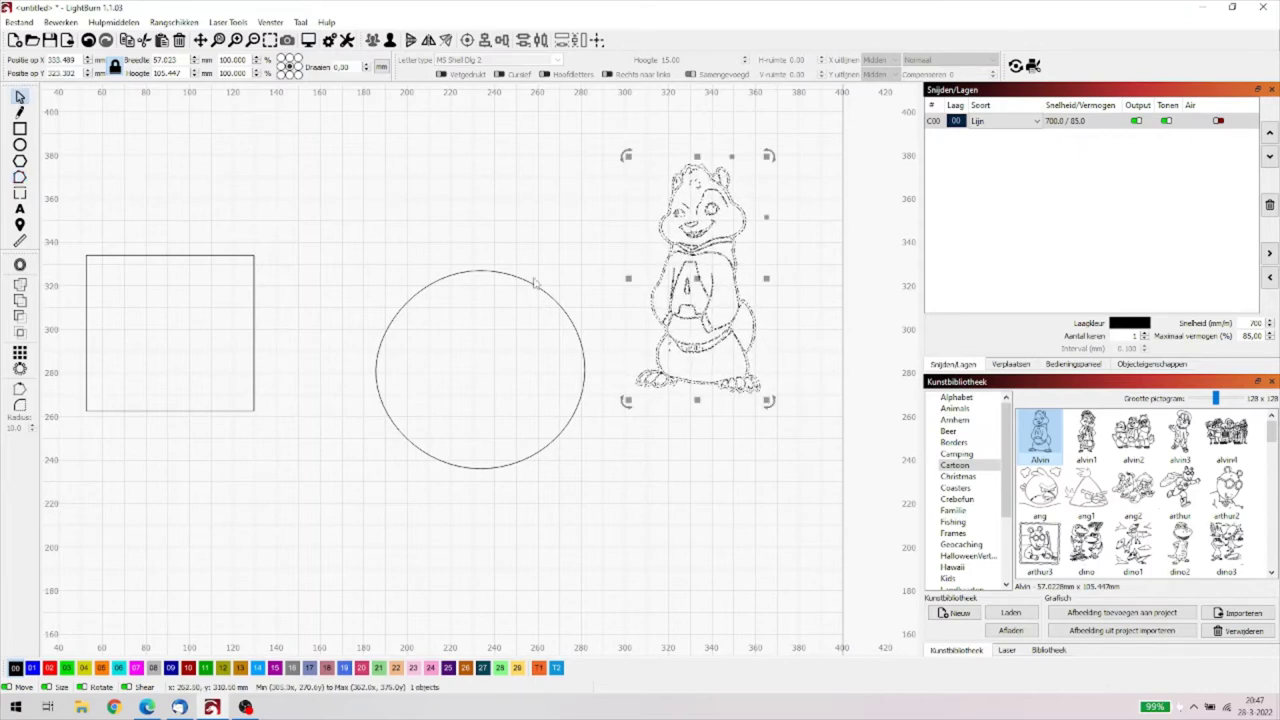
click(270, 41)
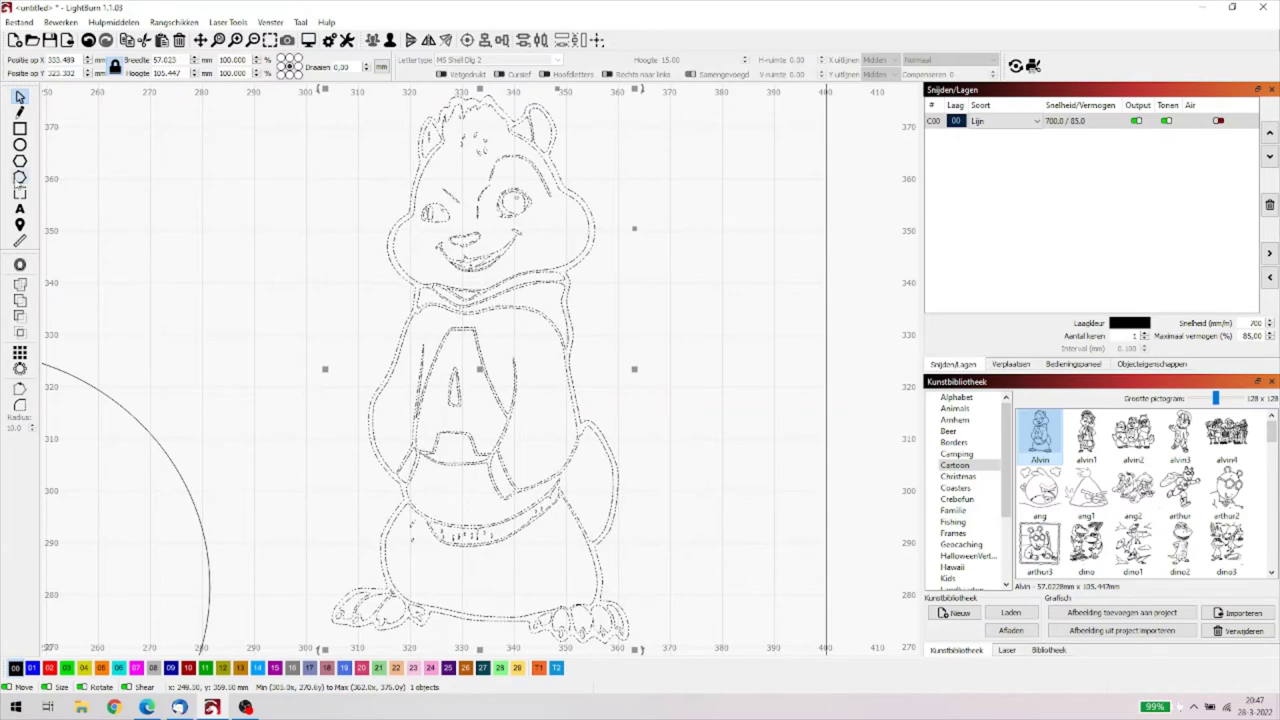
click(19, 177)
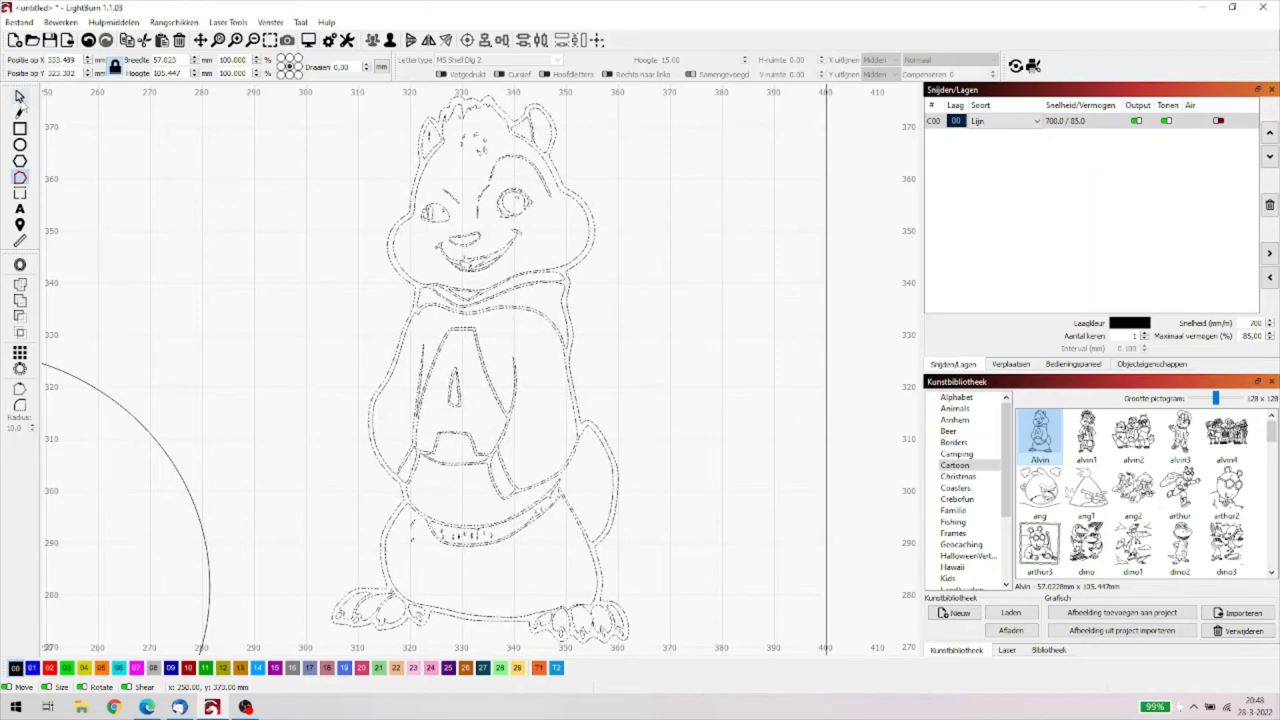
click(19, 96)
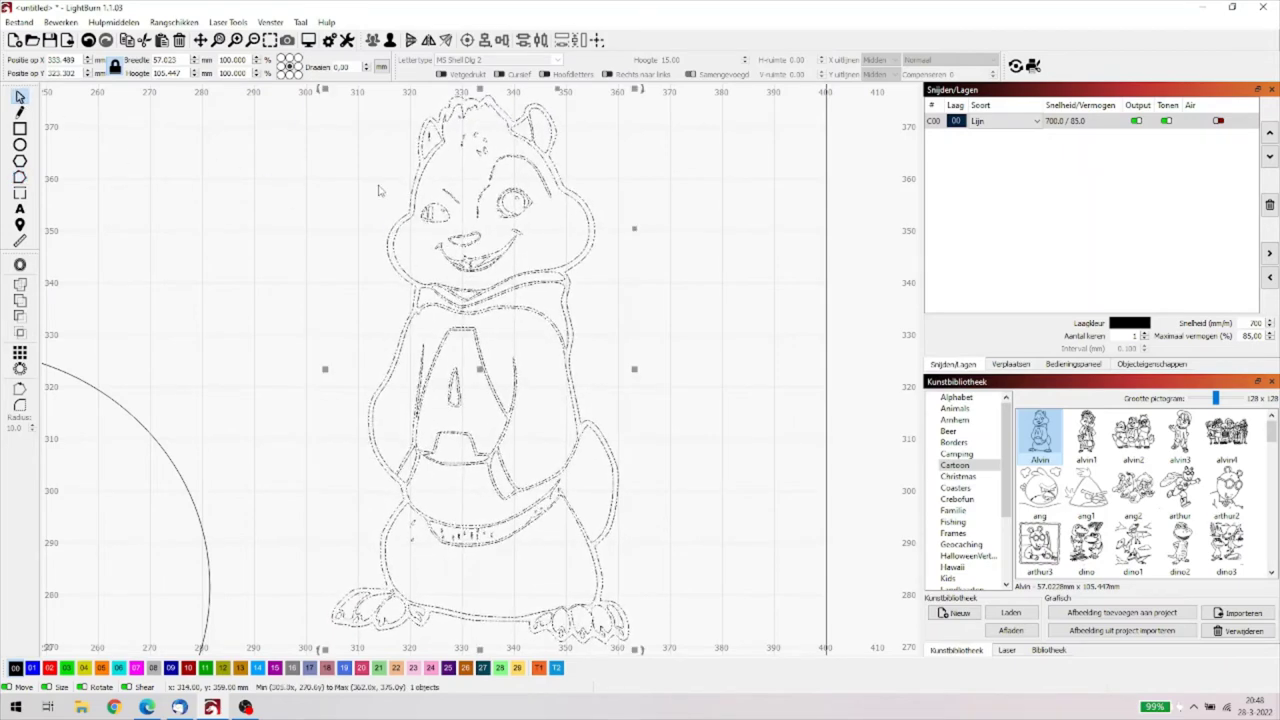
- Ungroup the Alvin drawing and open its outer outline for node editing, with the torso shown up close
click(390, 41)
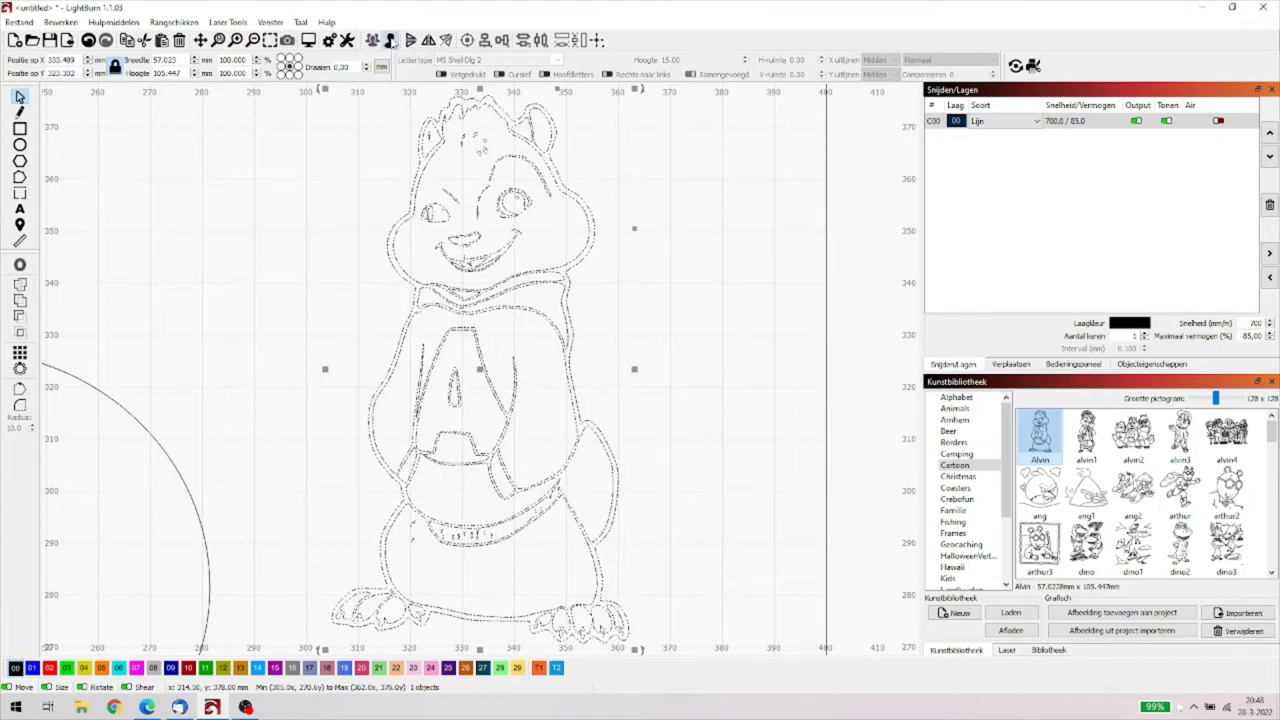
click(250, 230)
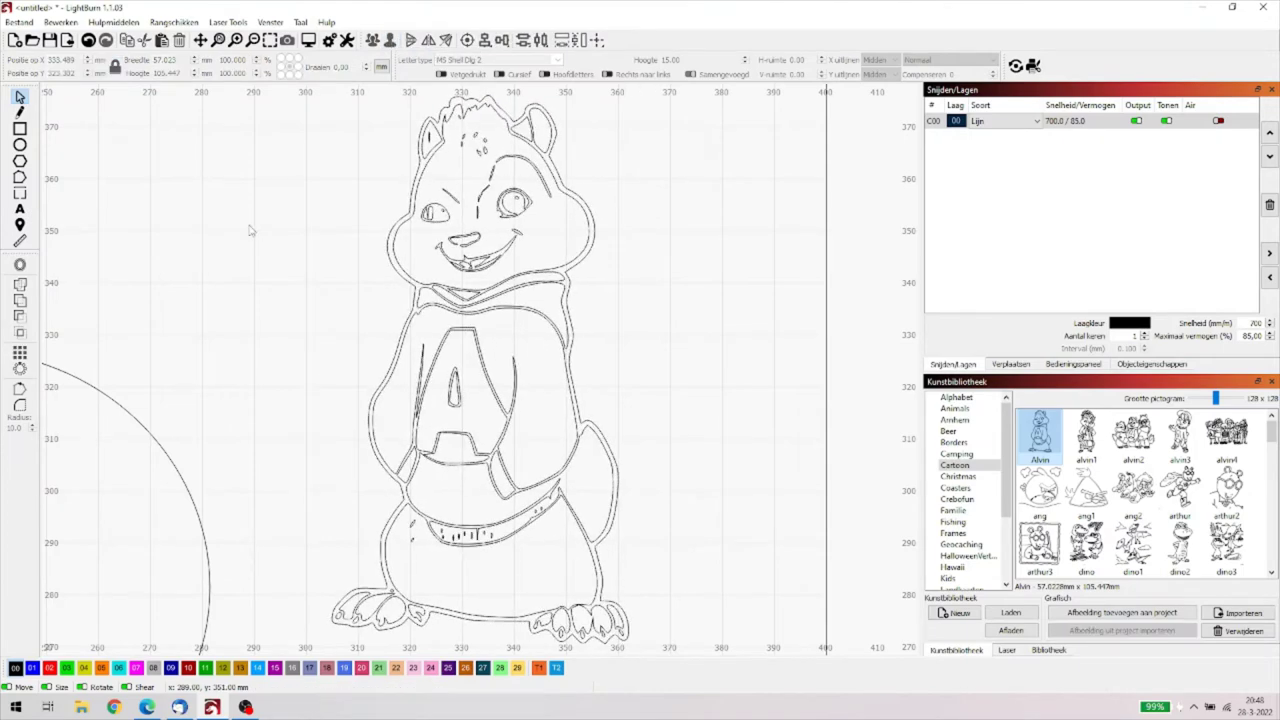
click(408, 312)
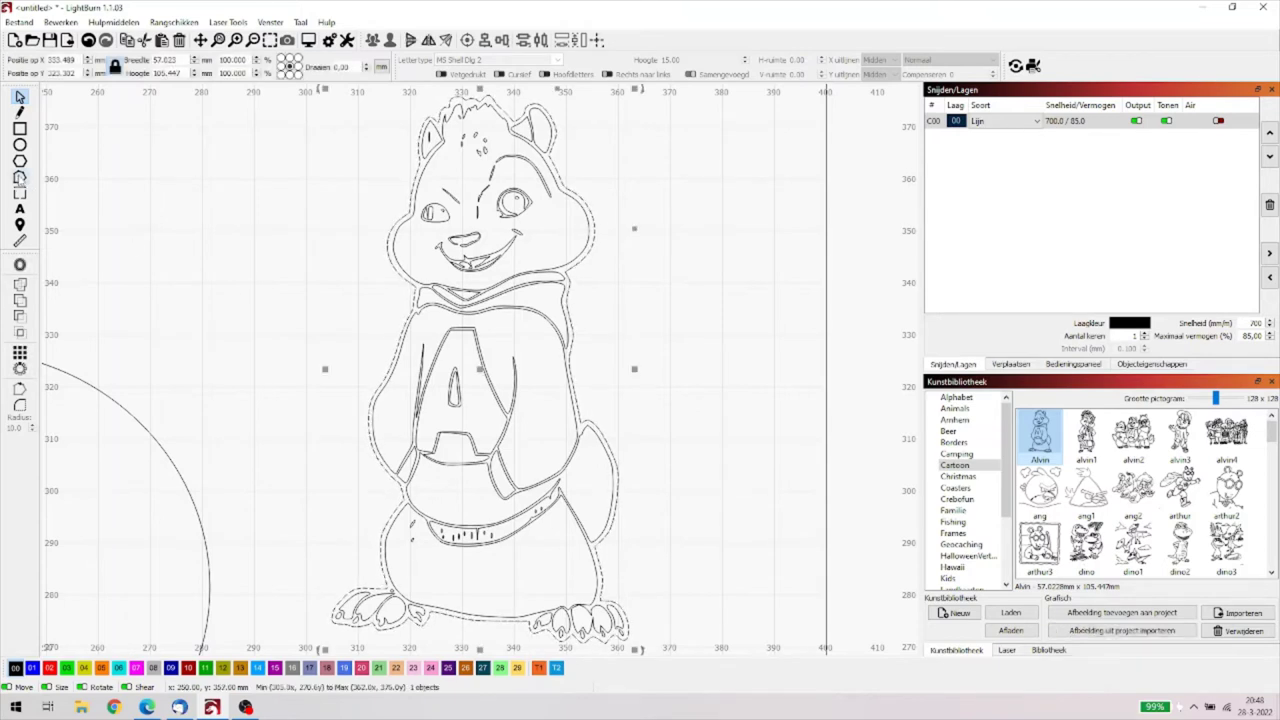
click(19, 177)
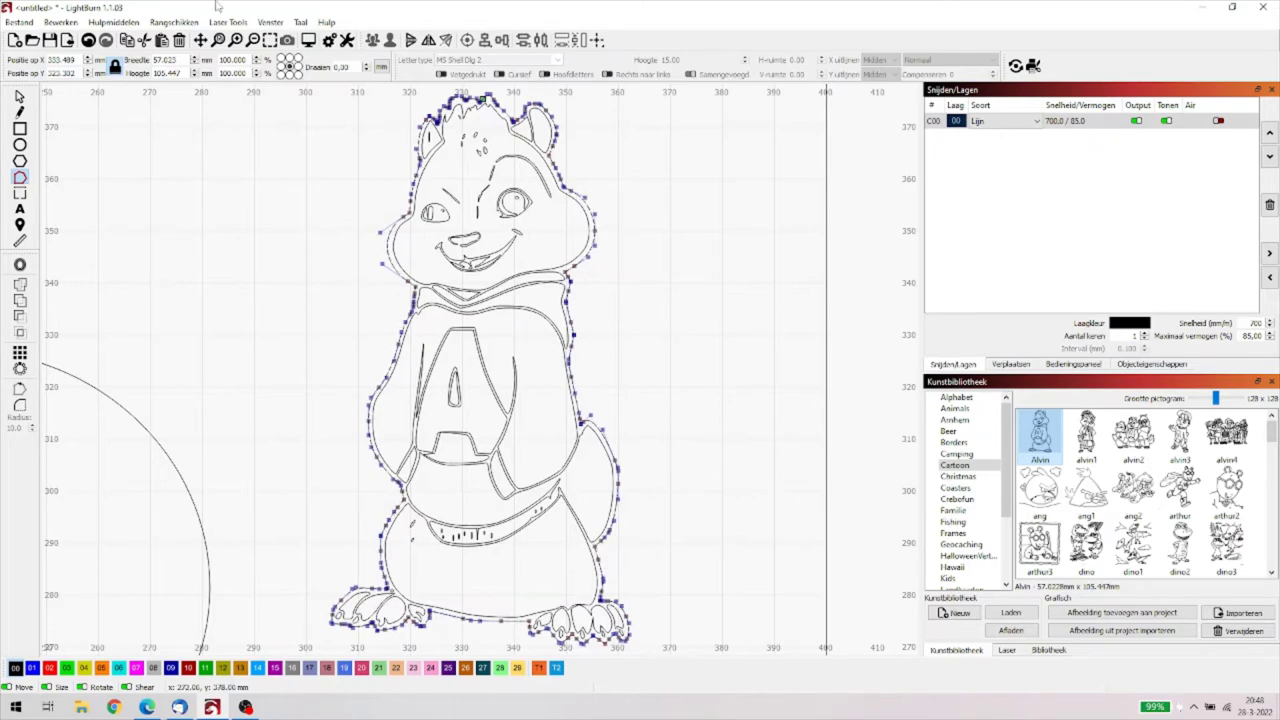
click(237, 40)
click(237, 40)
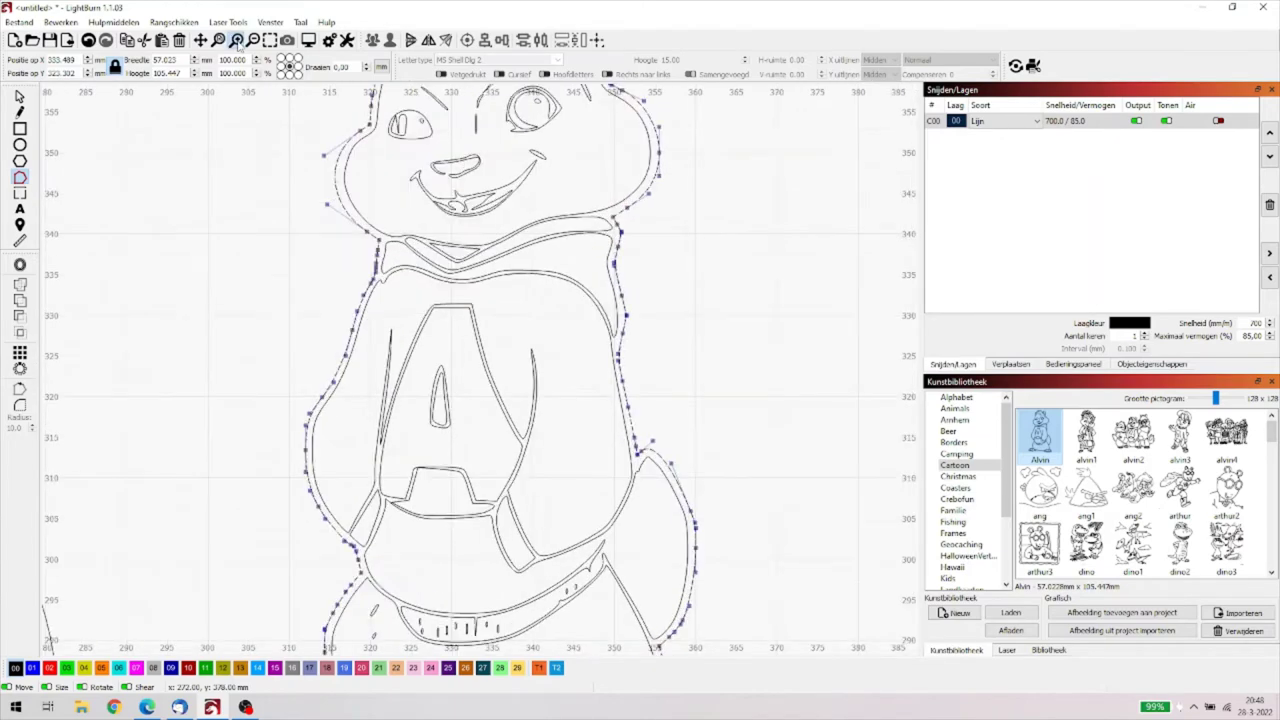
click(237, 40)
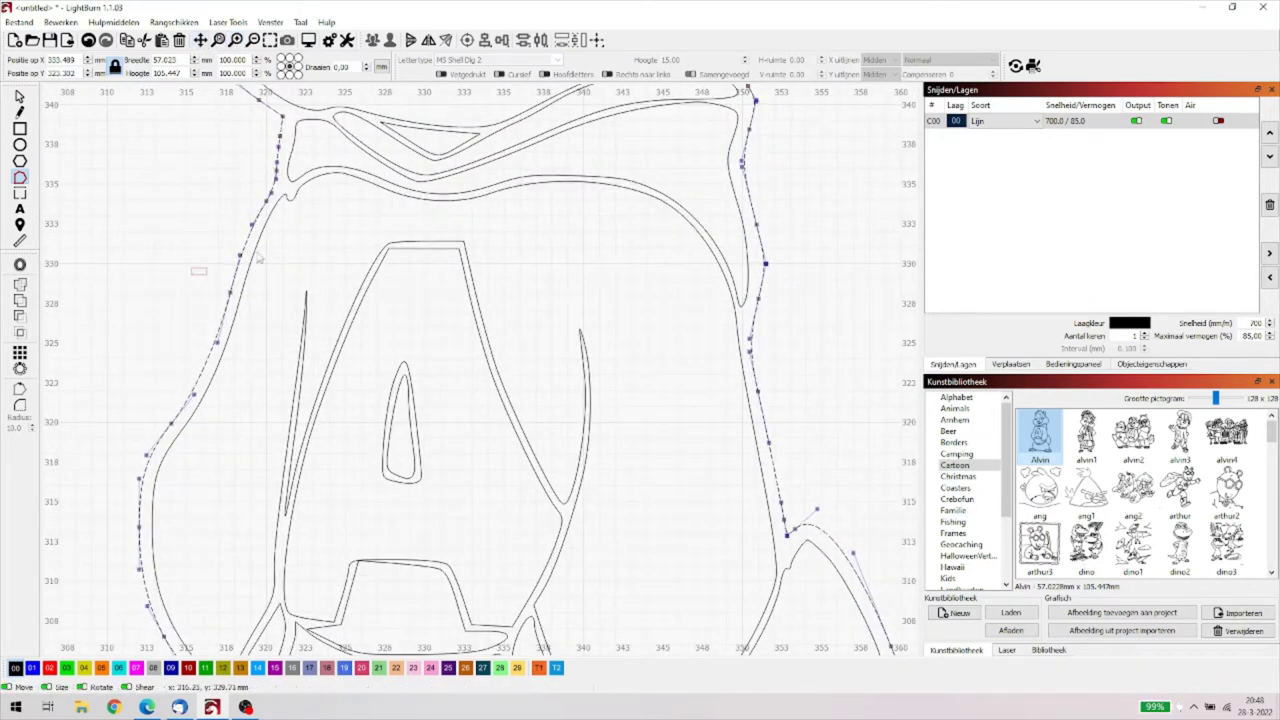
- Reshape the left arm's outer outline on Alvin by tilting the curve handles above the elbow and bending the segment above slightly inward
drag(193, 277, 370, 202)
click(201, 40)
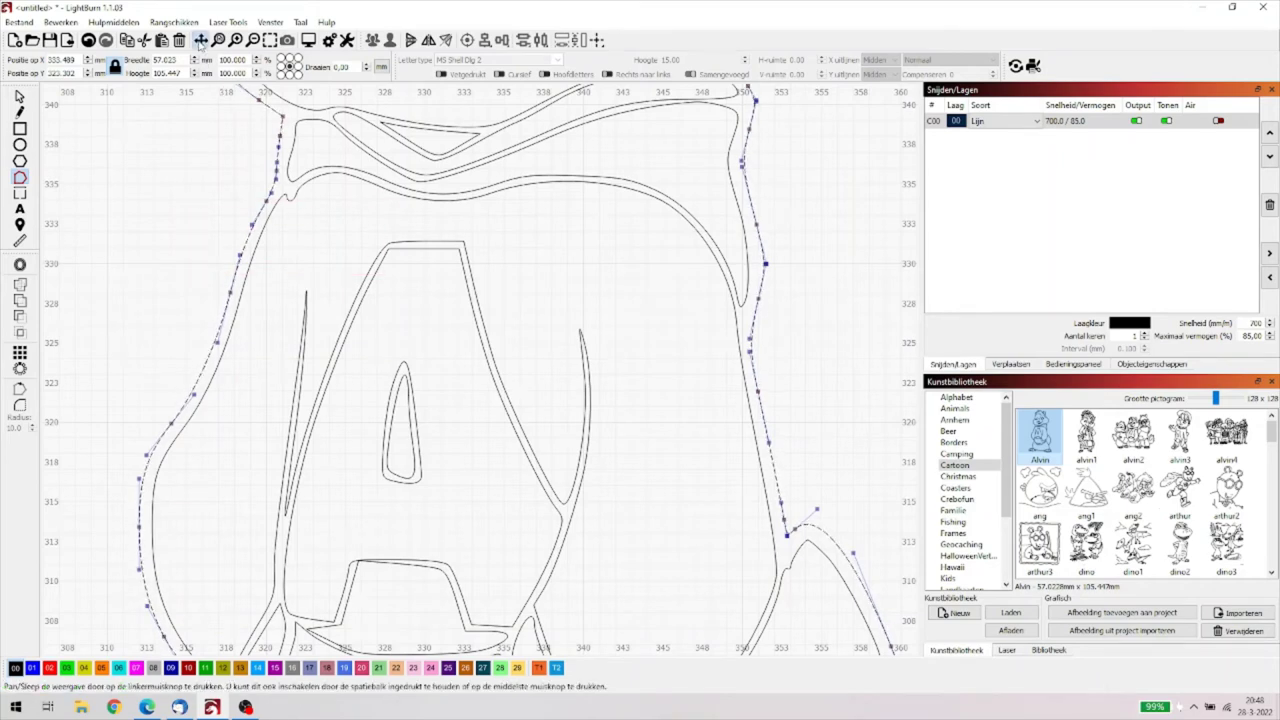
drag(222, 228, 418, 147)
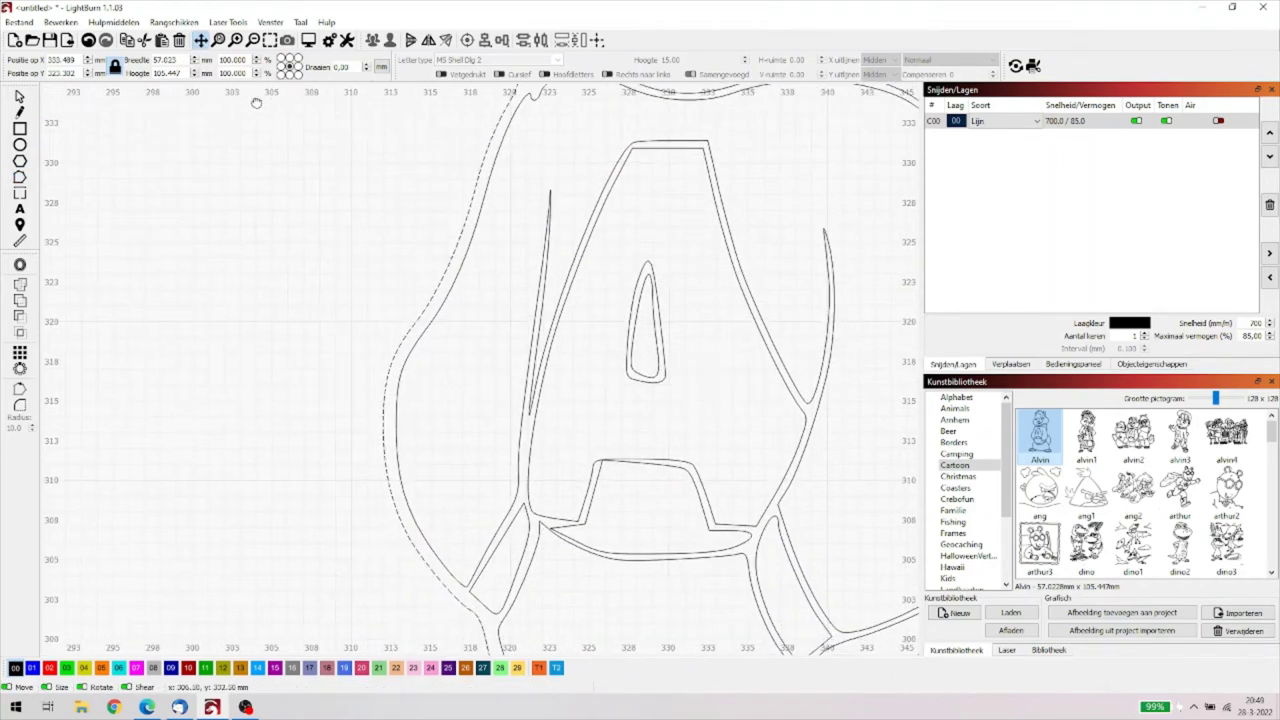
click(20, 96)
click(19, 177)
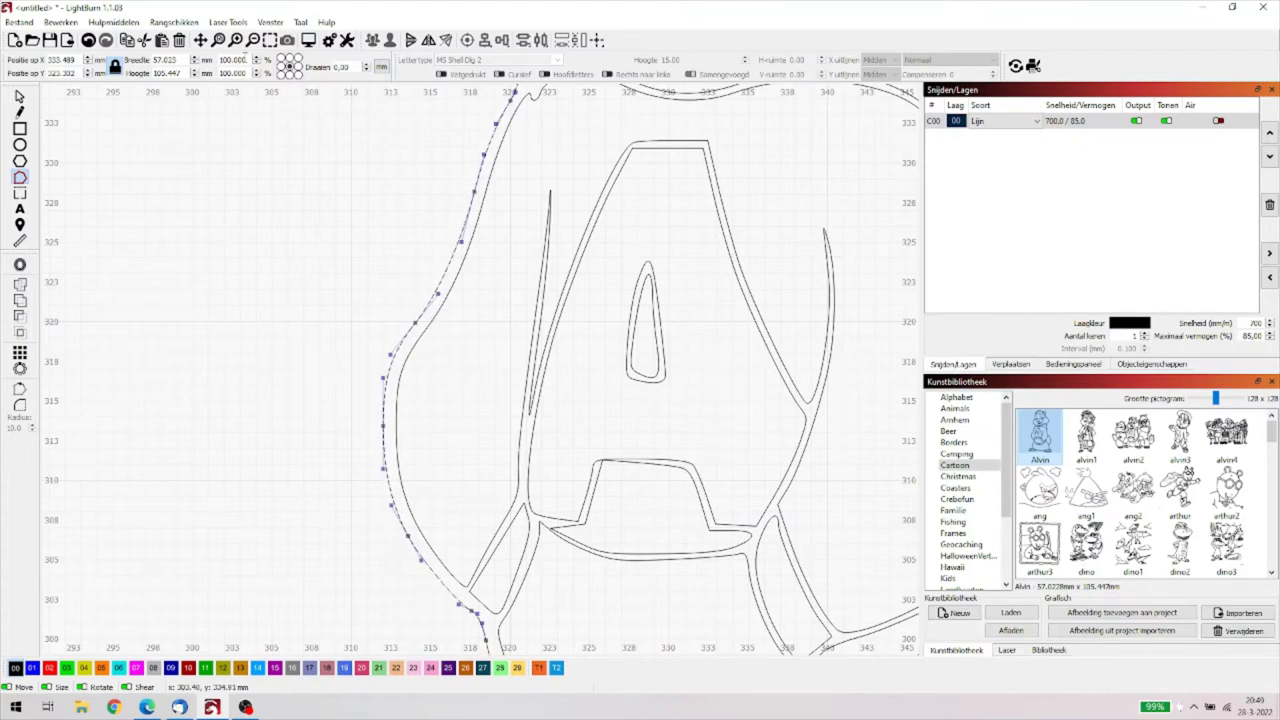
click(236, 40)
click(236, 40)
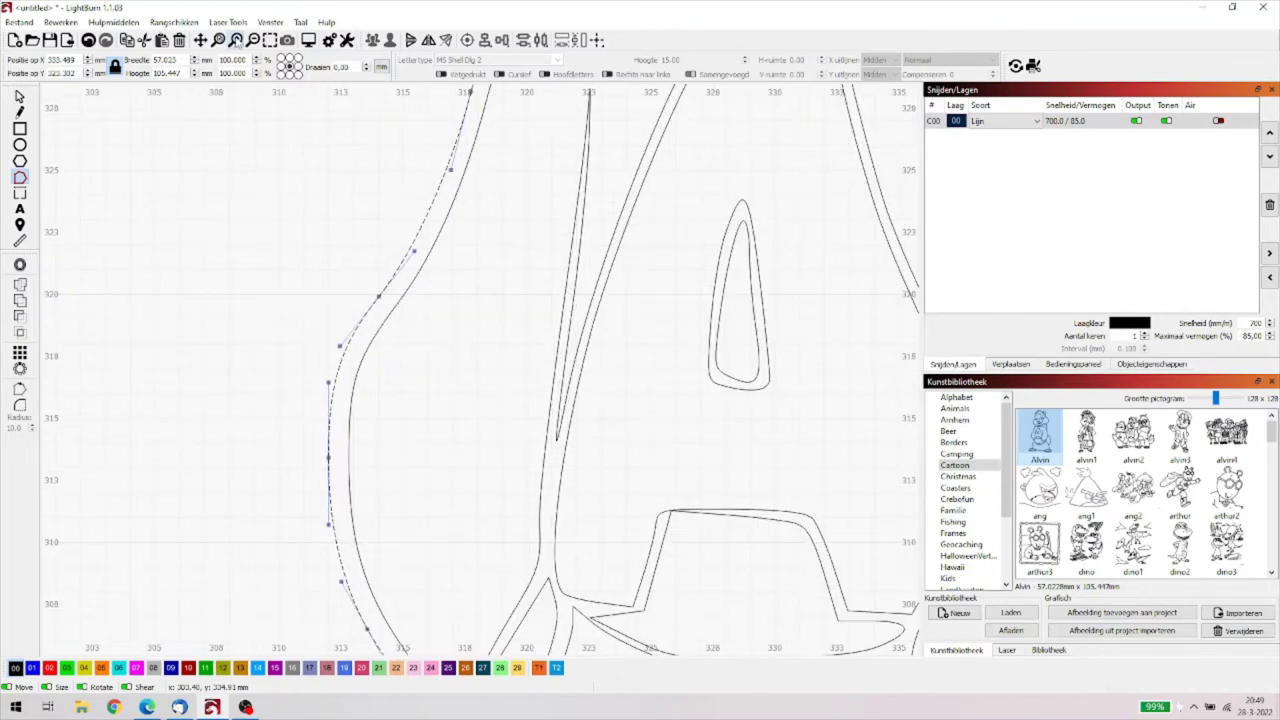
click(236, 40)
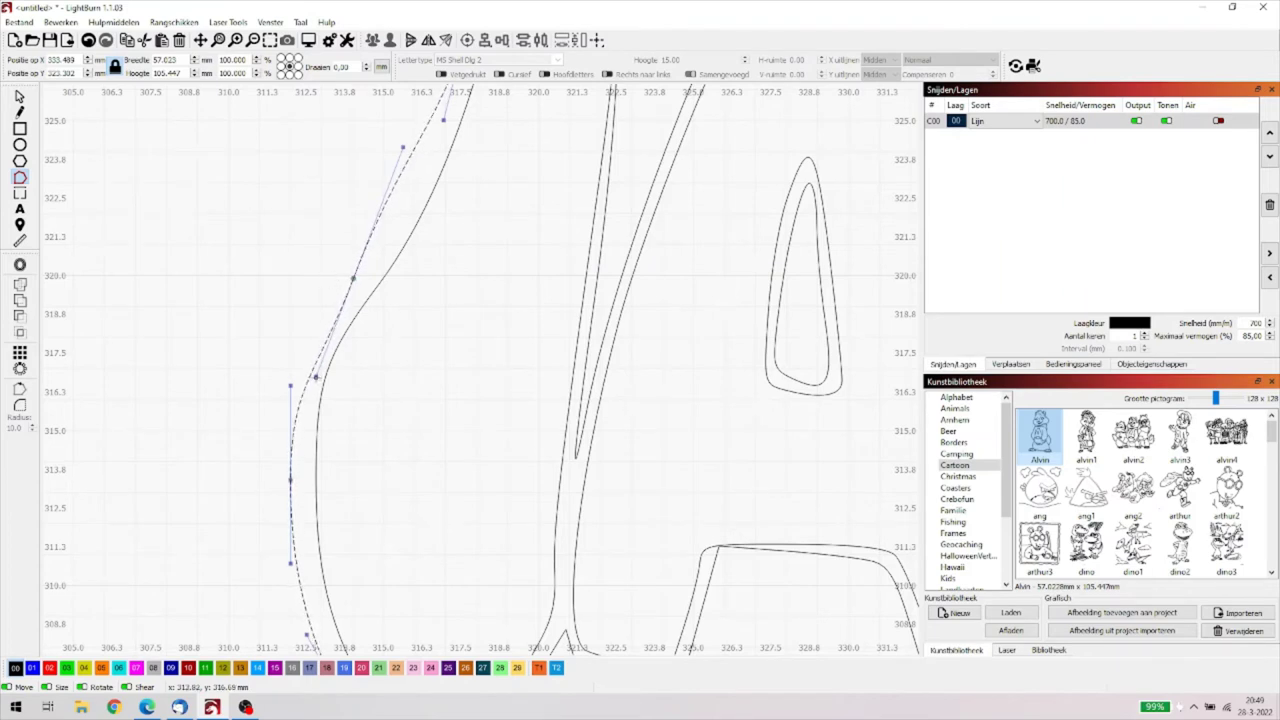
drag(259, 344, 269, 350)
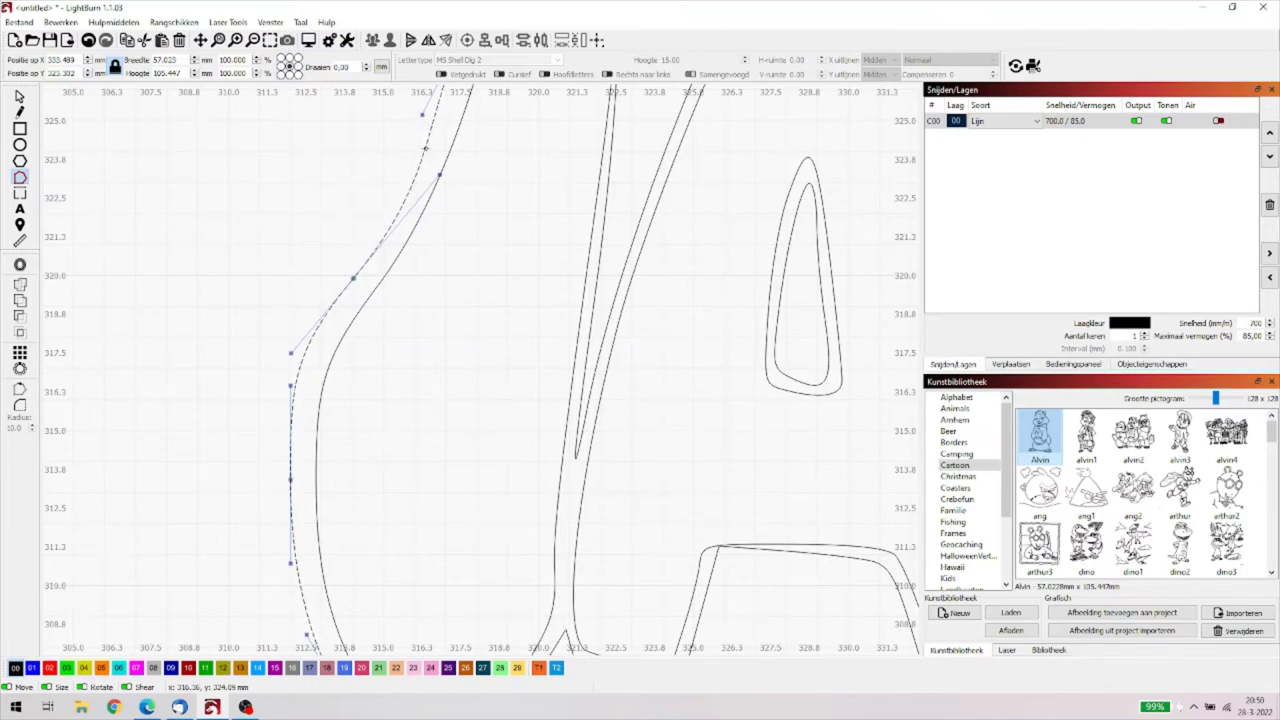
drag(425, 148, 430, 148)
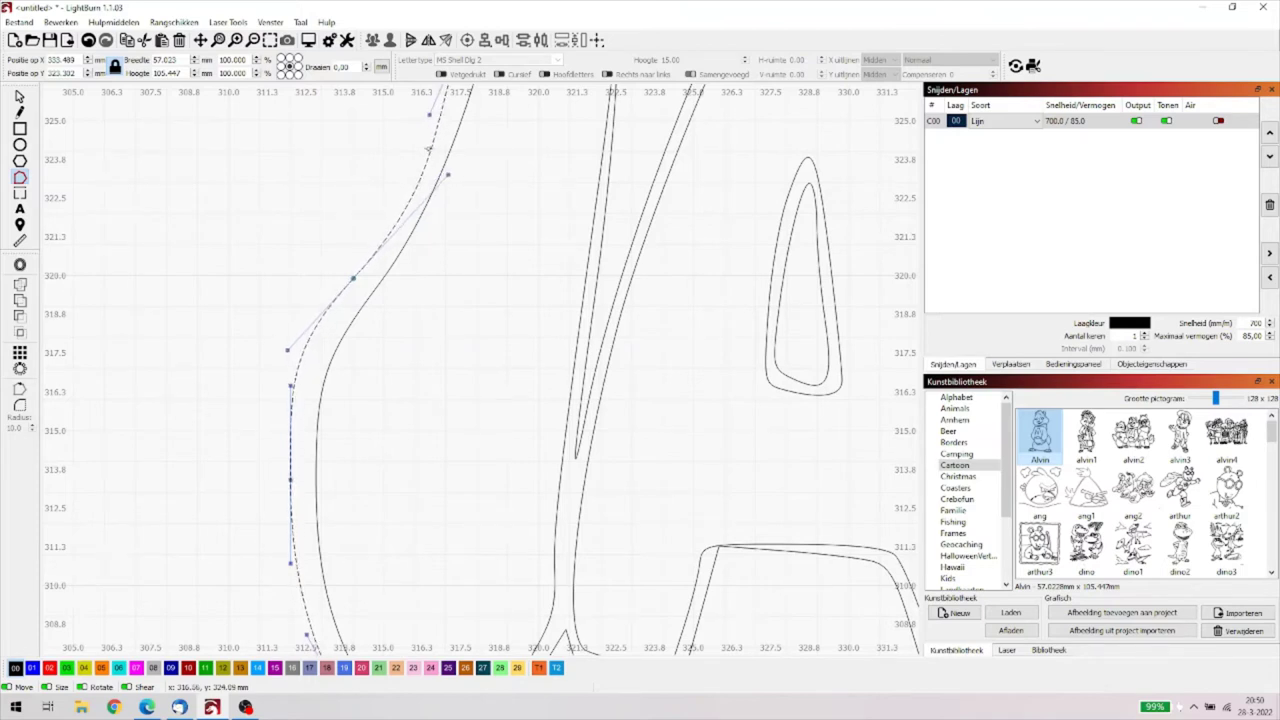